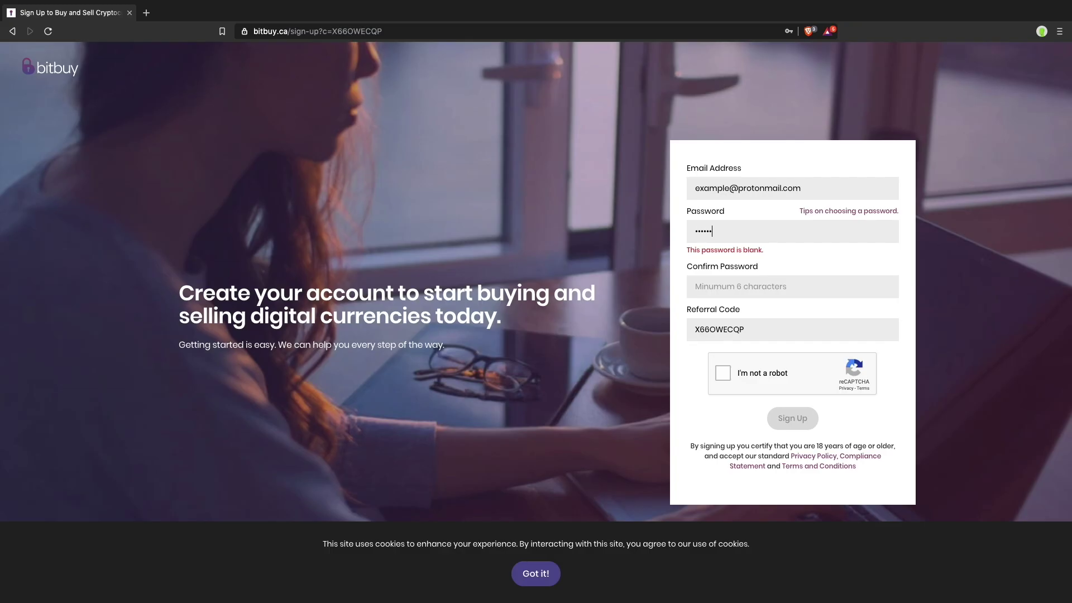
# - Confirm the password, pass the robot check, submit the sign-up, and verify the e-mail from the inbox message
pyautogui.press('Tab')
pyautogui.write('**********')
pyautogui.press('Tab')
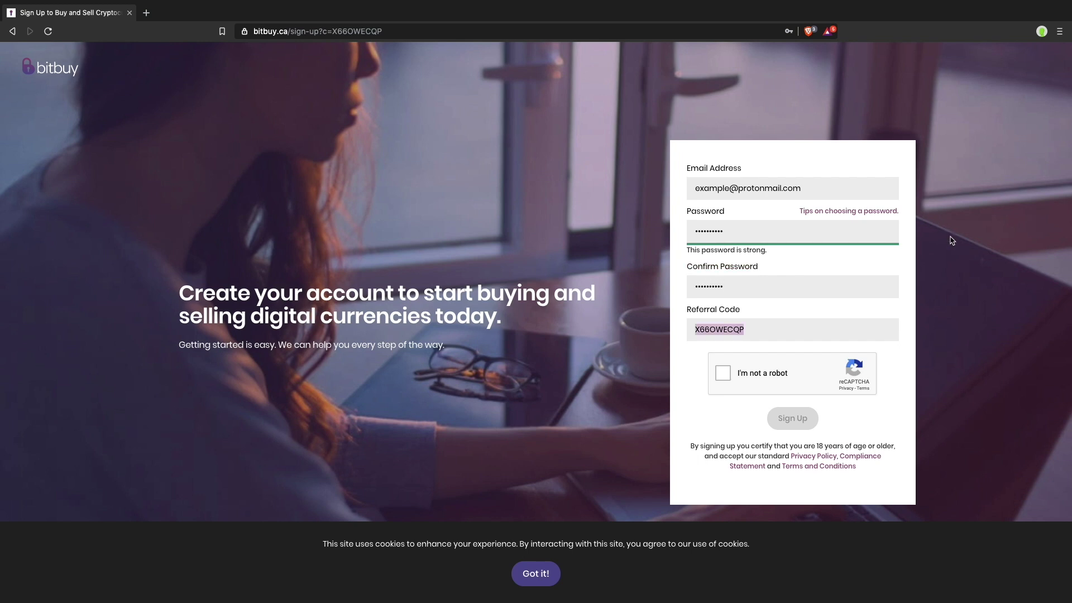
pyautogui.press('Tab')
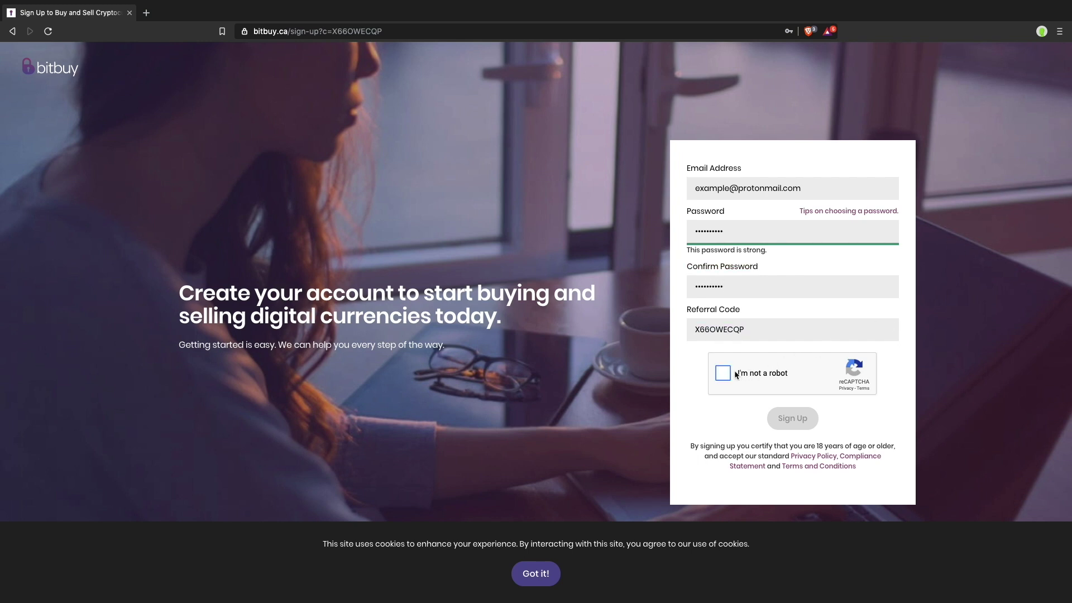
pyautogui.click(724, 374)
pyautogui.click(802, 428)
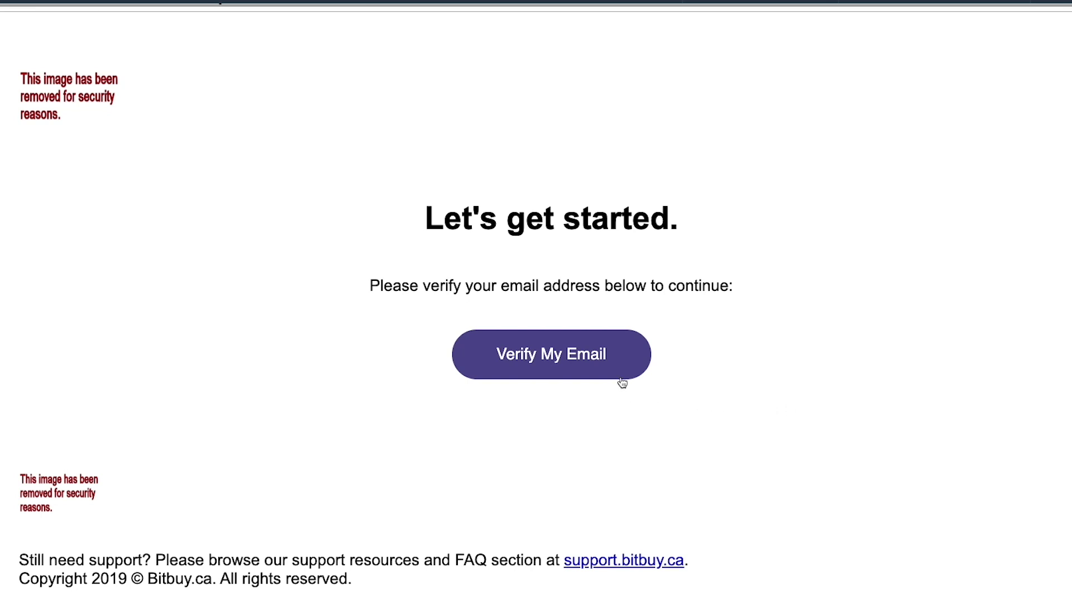
pyautogui.click(620, 371)
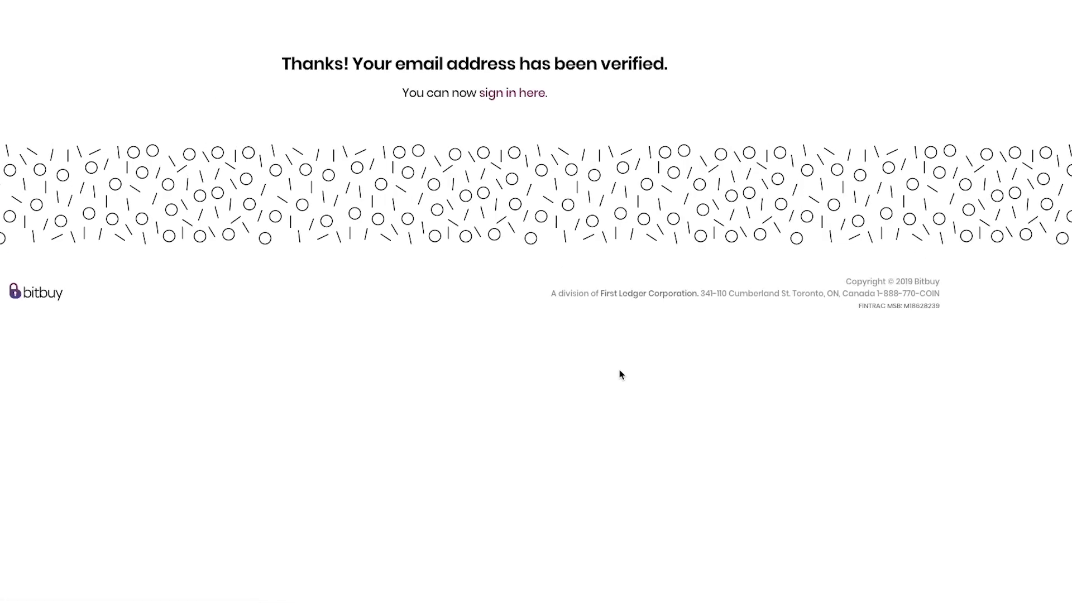
pyautogui.click(534, 97)
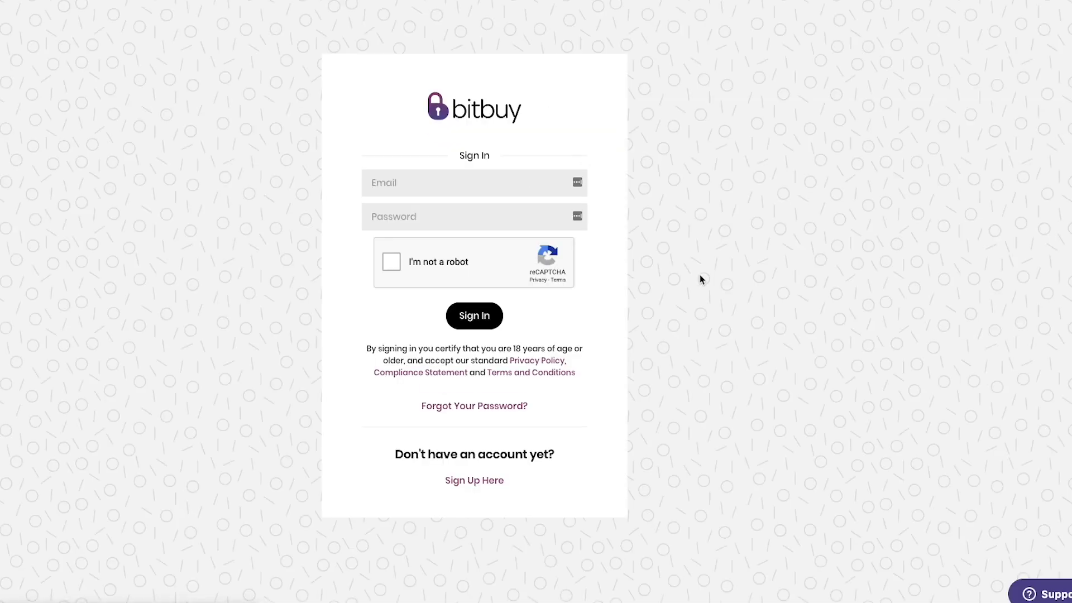
# - Sign in to the new account with its e-mail address and password after passing the robot check
pyautogui.press('Tab')
pyautogui.write('•••')
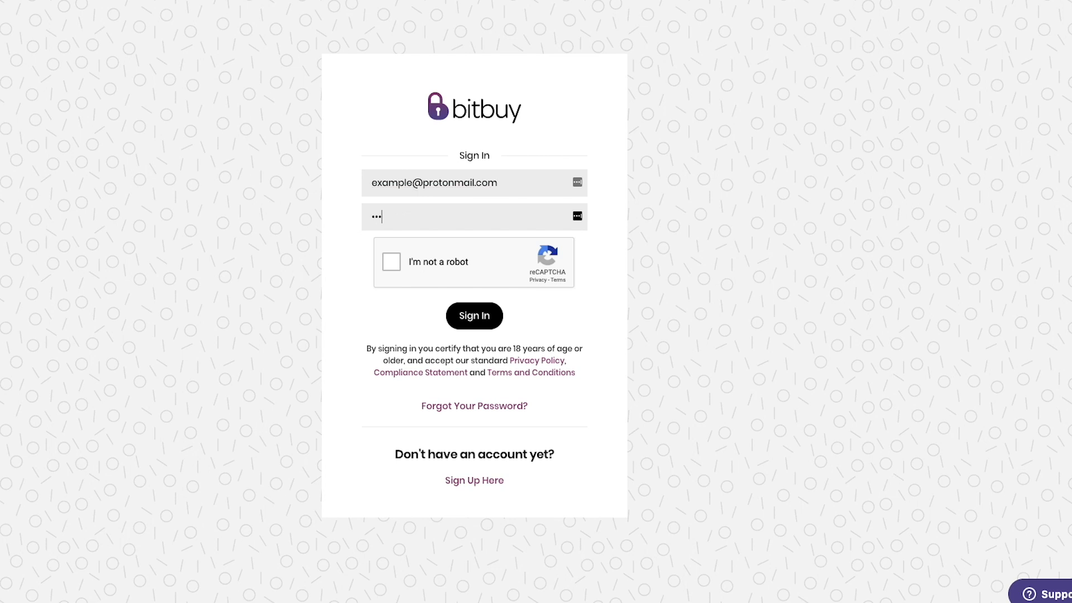
pyautogui.click(391, 262)
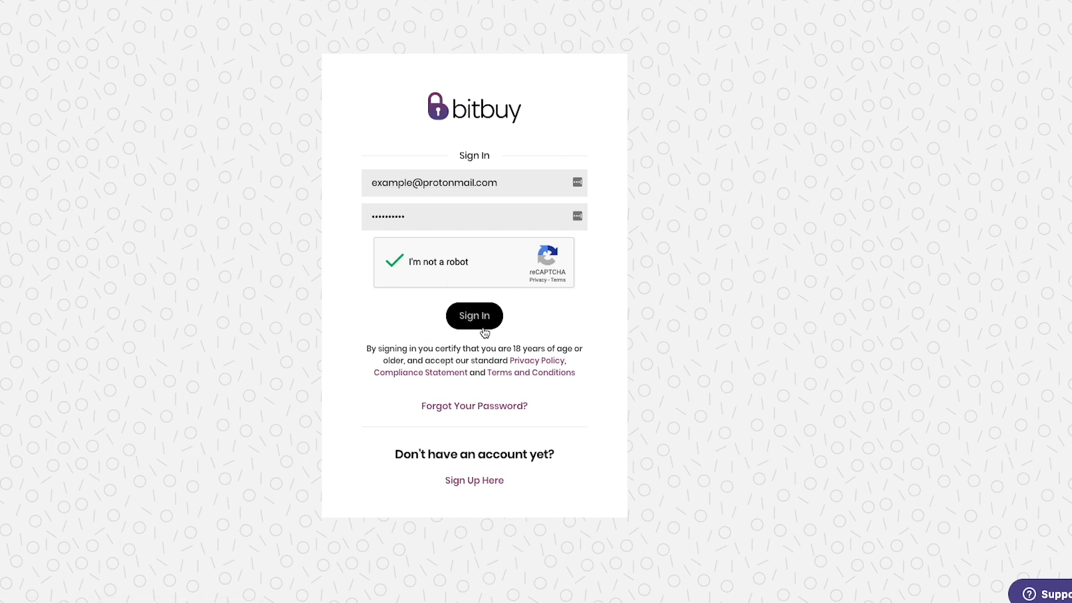
pyautogui.click(489, 326)
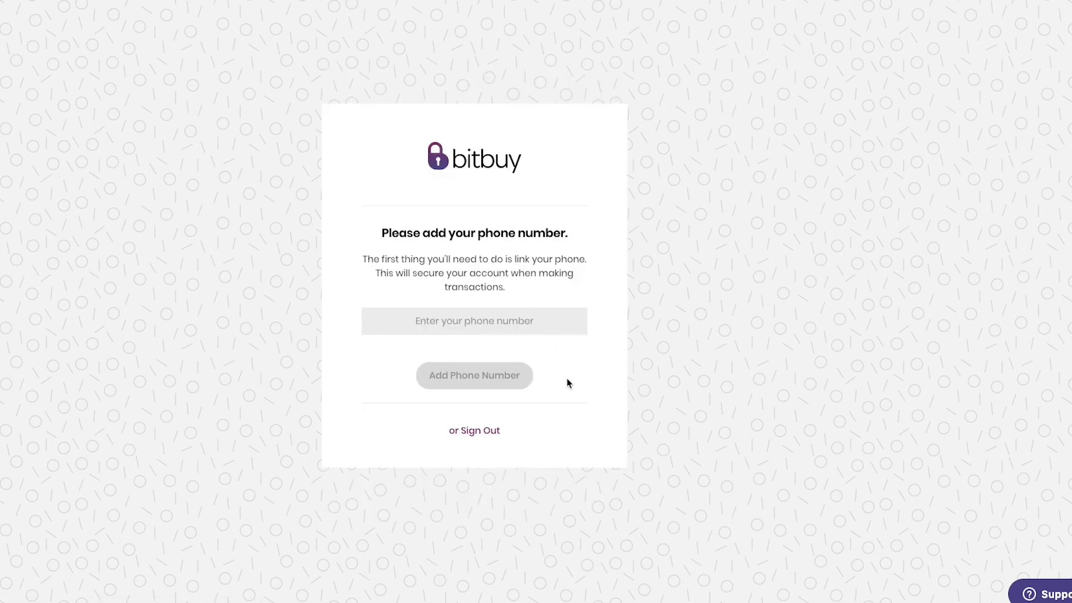
# - Link a phone number to the account and submit the SMS verification code
pyautogui.write('12345678')
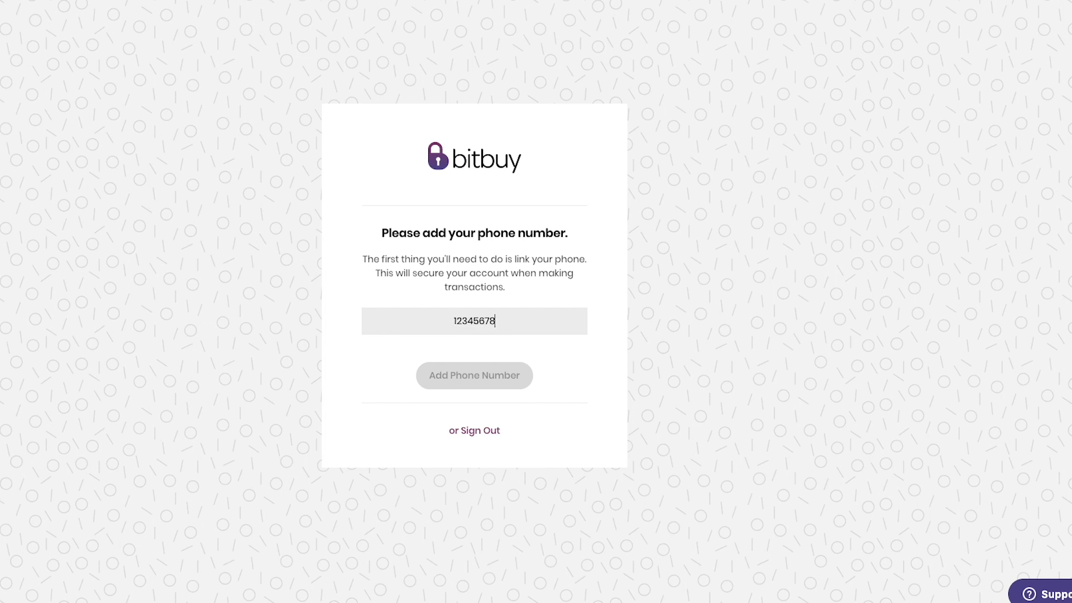
pyautogui.write('90')
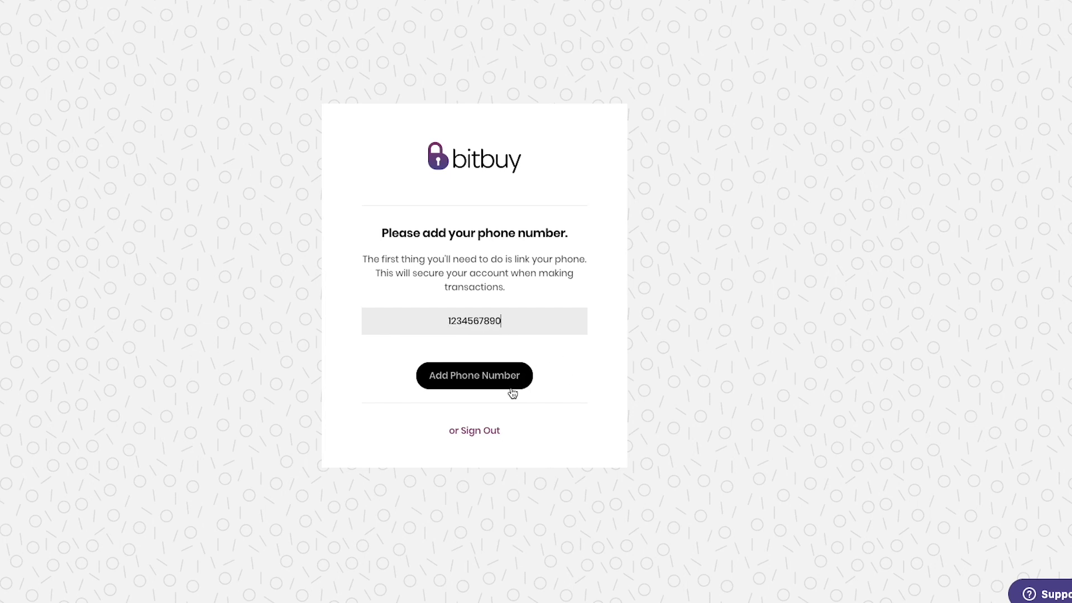
pyautogui.click(511, 384)
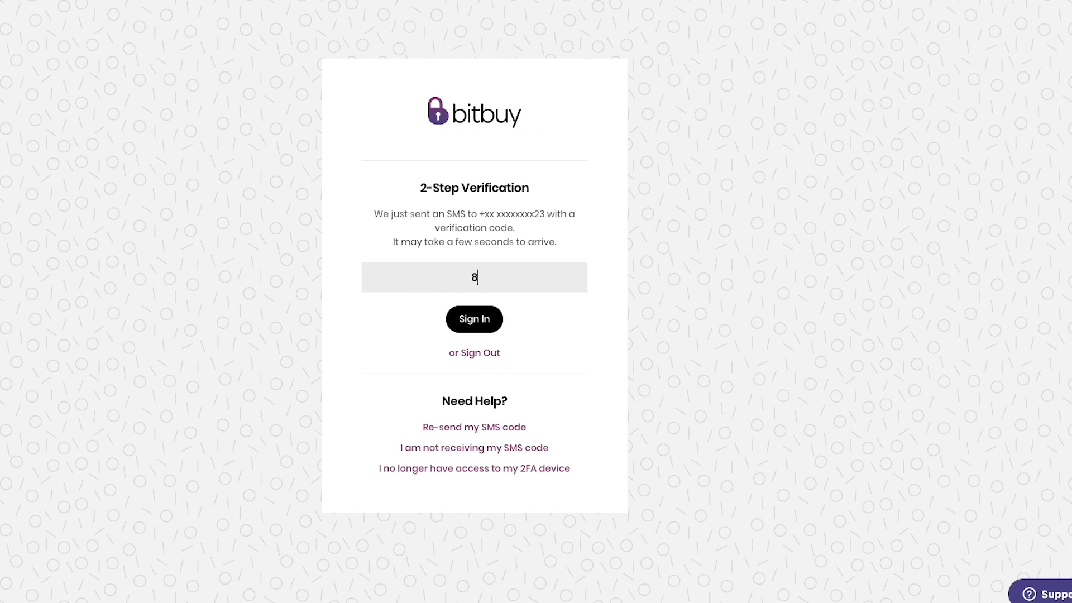
pyautogui.press('Return')
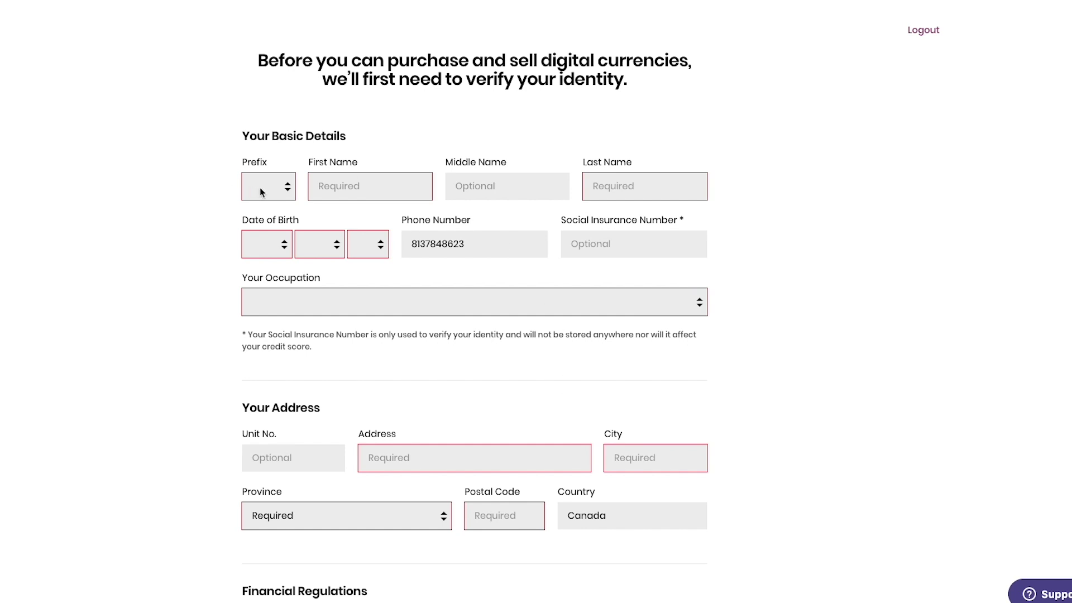
# - Enter prefix Mr., the person's first and last name, birth date Jan 1 1980, and occupation Dentist
pyautogui.click(261, 187)
pyautogui.click(294, 210)
pyautogui.click(371, 190)
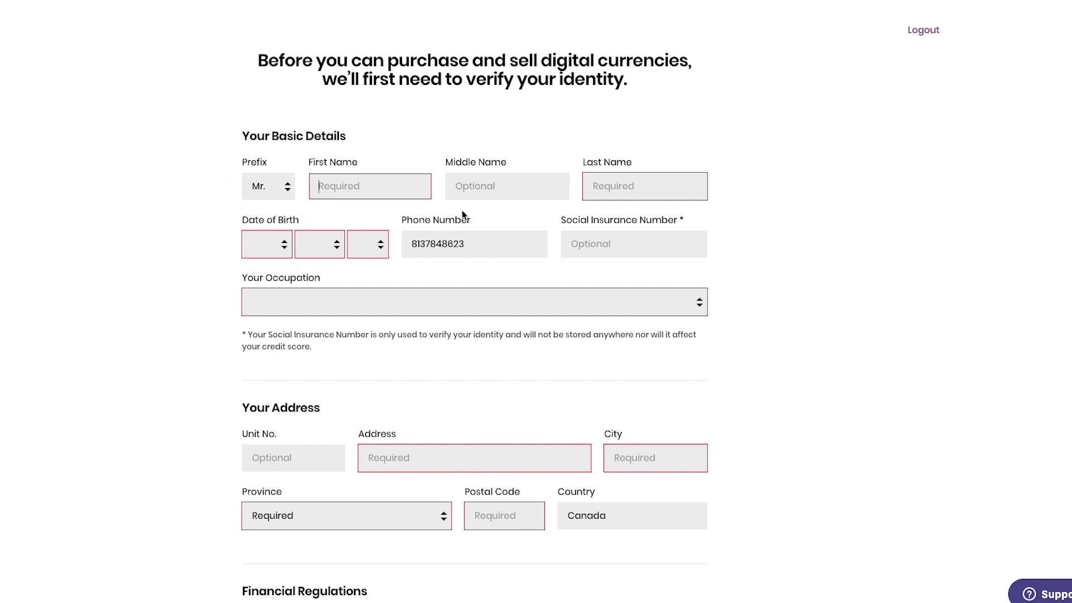
pyautogui.write('John')
pyautogui.press('Tab')
pyautogui.write('Smith')
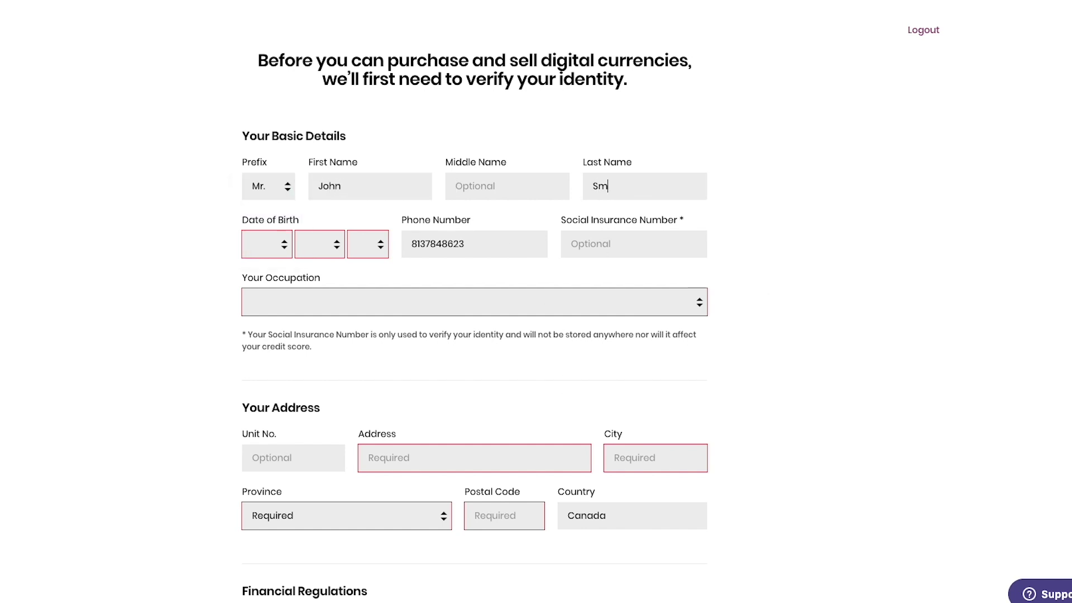
pyautogui.click(266, 245)
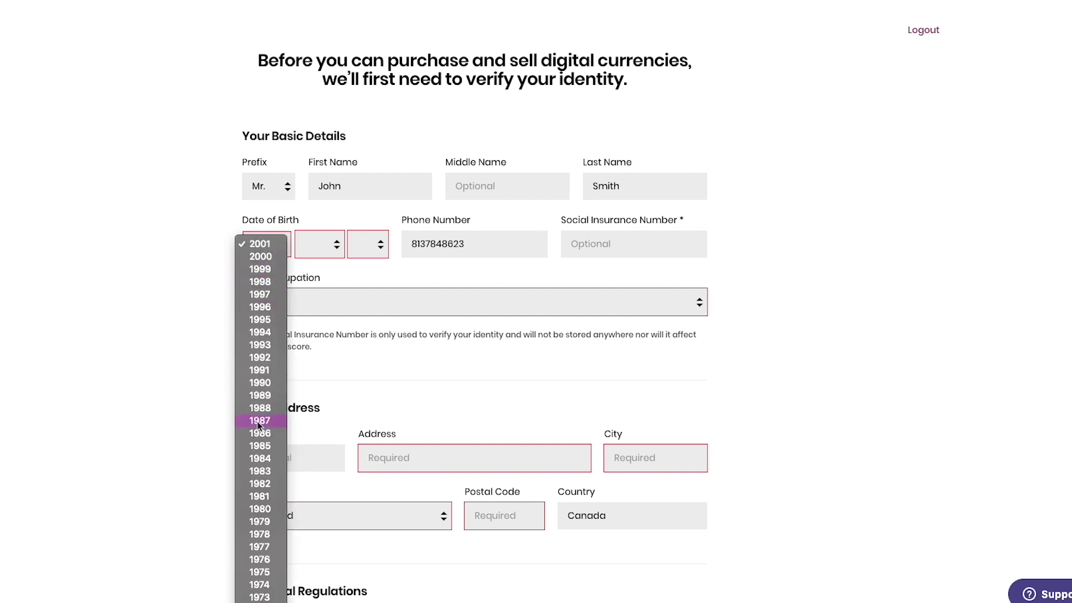
pyautogui.click(251, 507)
pyautogui.click(324, 245)
pyautogui.click(329, 246)
pyautogui.click(364, 244)
pyautogui.click(365, 257)
pyautogui.click(555, 308)
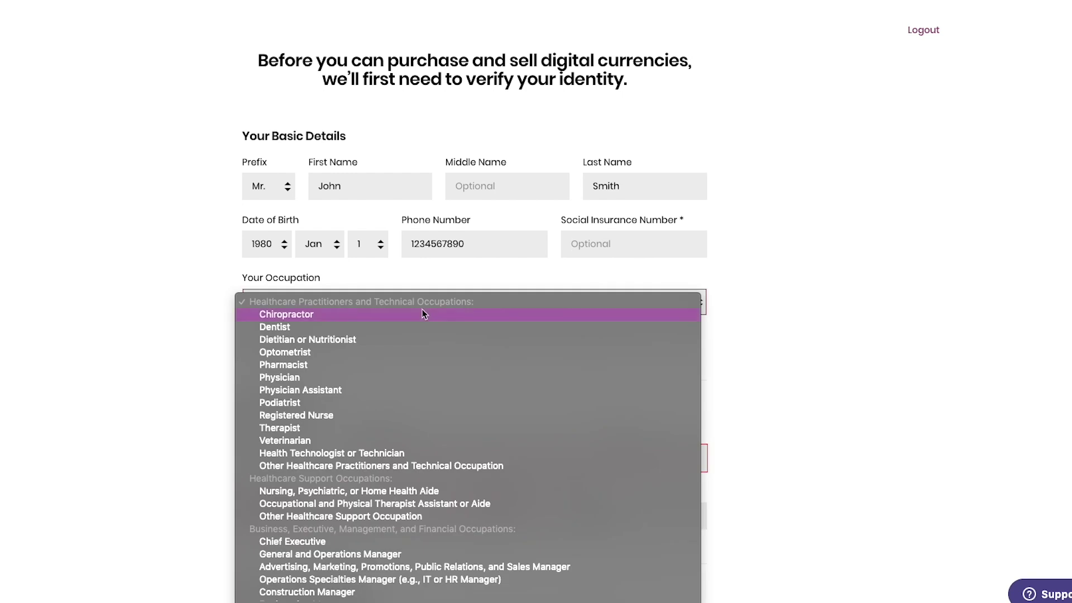
pyautogui.click(435, 328)
# - Fill in the street address, city and postal code, with Quebec as the province
pyautogui.scroll(-2, 831, 315)
pyautogui.click(443, 369)
pyautogui.write('123 Maple St')
pyautogui.press('Tab')
pyautogui.write('Quebec')
pyautogui.click(412, 418)
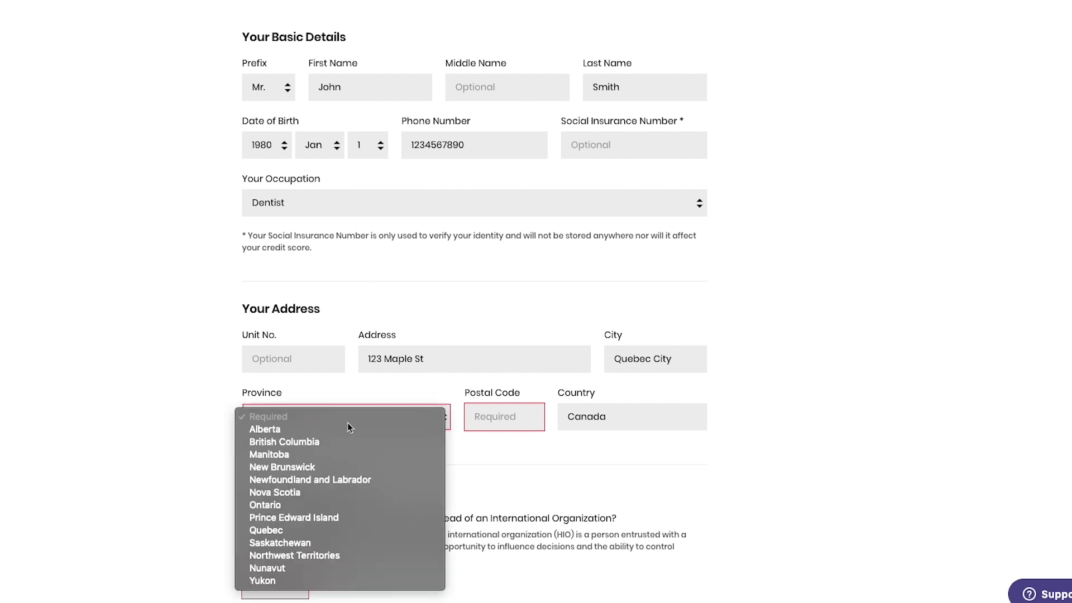
pyautogui.click(371, 526)
pyautogui.click(528, 422)
pyautogui.write('123456')
# - Answer Yes to the politically exposed question, accept the Trulioo check, and request verification
pyautogui.scroll(-4, 528, 422)
pyautogui.click(289, 362)
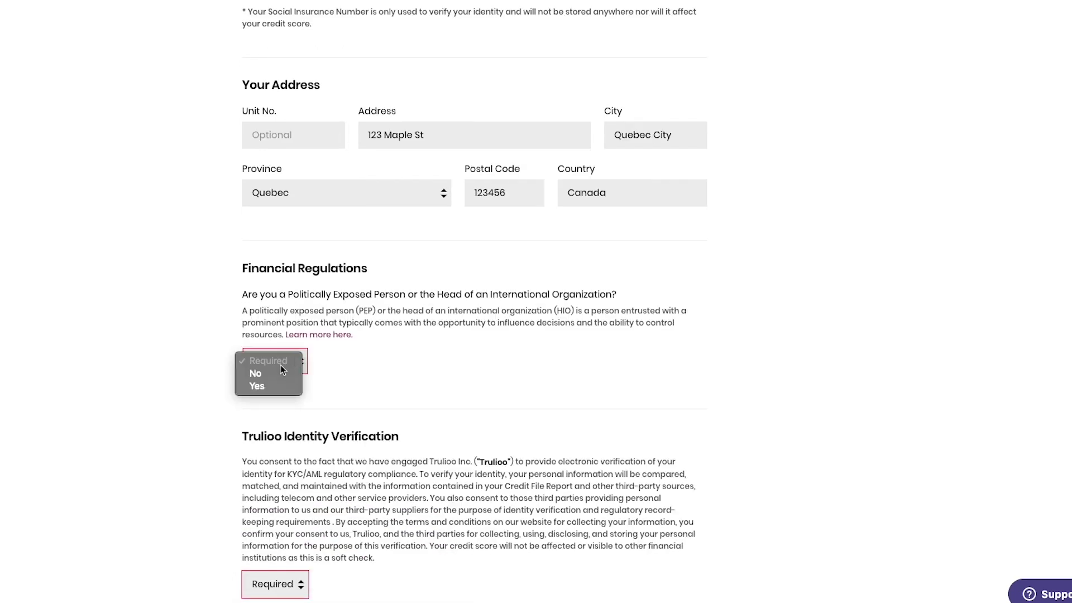
pyautogui.click(272, 386)
pyautogui.scroll(-5, 644, 392)
pyautogui.click(301, 341)
pyautogui.click(270, 368)
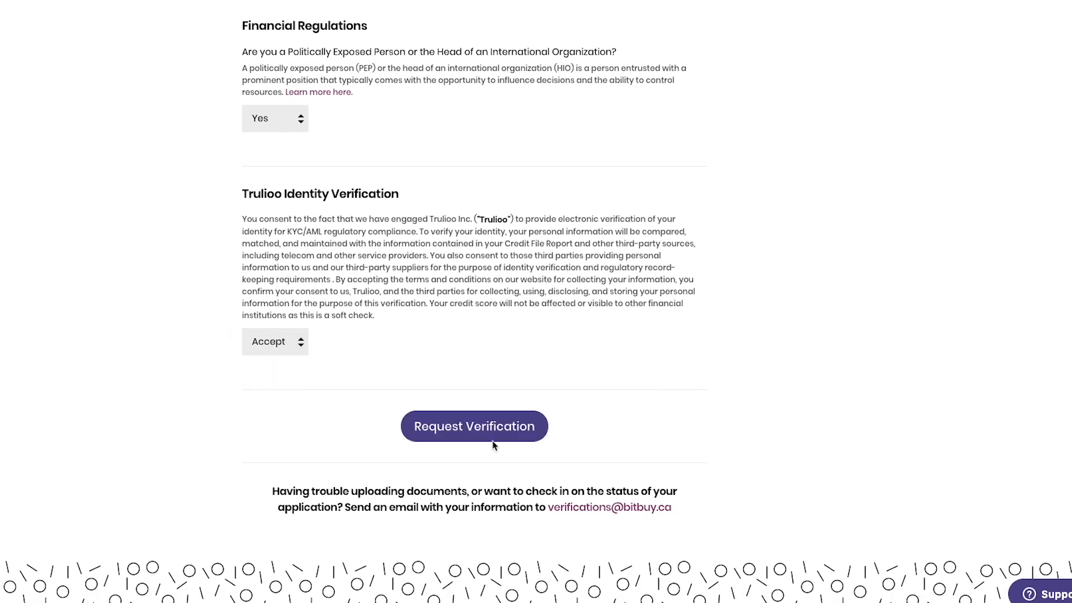
pyautogui.click(495, 441)
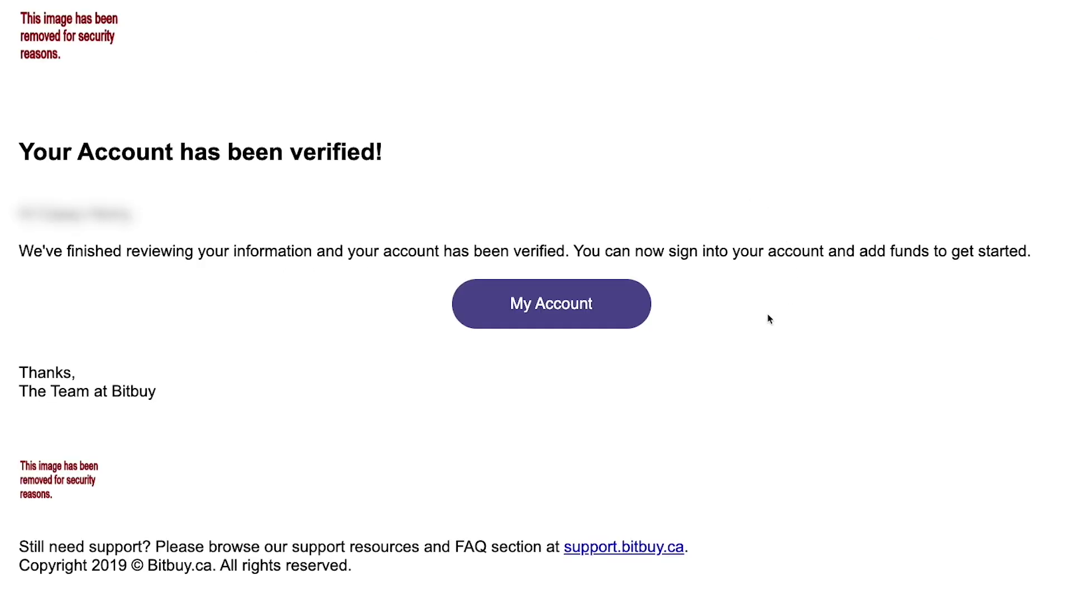
# - Follow the My Account link in the 'Your Account has been verified!' e-mail
pyautogui.click(626, 319)
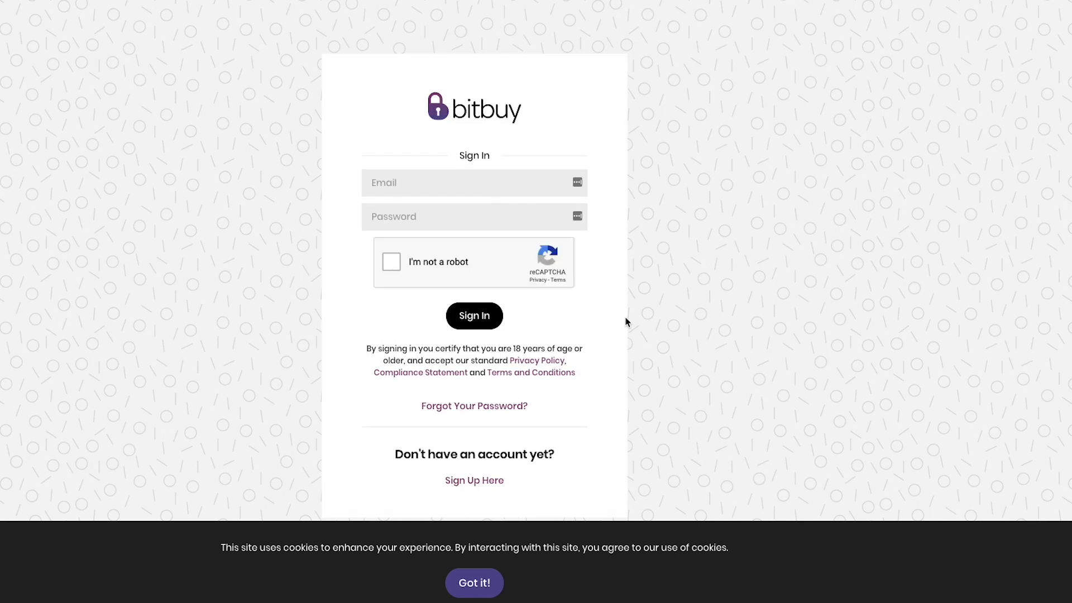
# - Sign in after the robot check and submit the SMS verification code
pyautogui.click(392, 262)
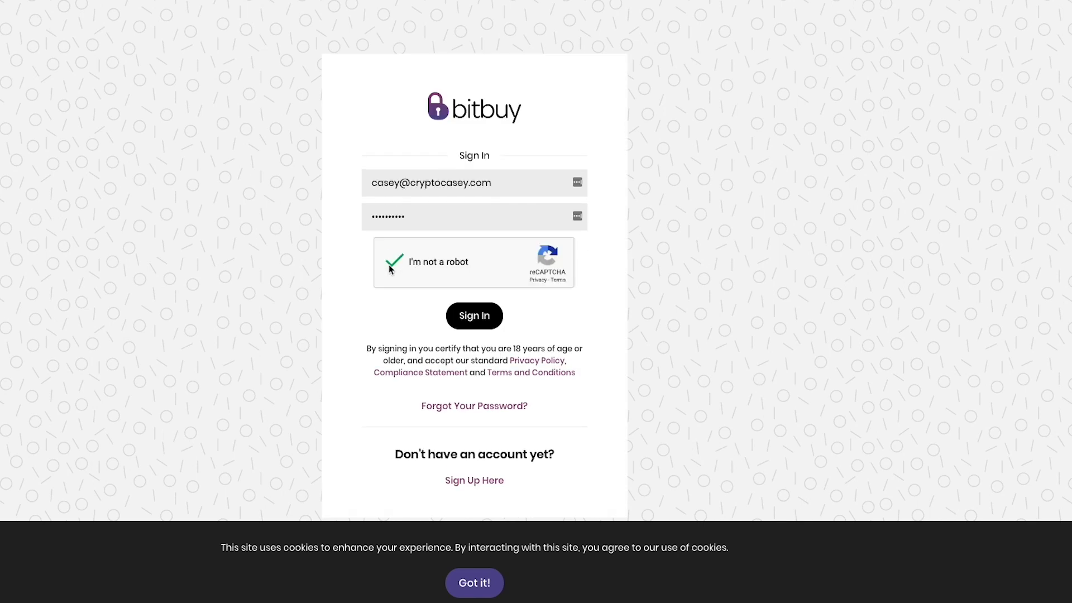
pyautogui.click(481, 326)
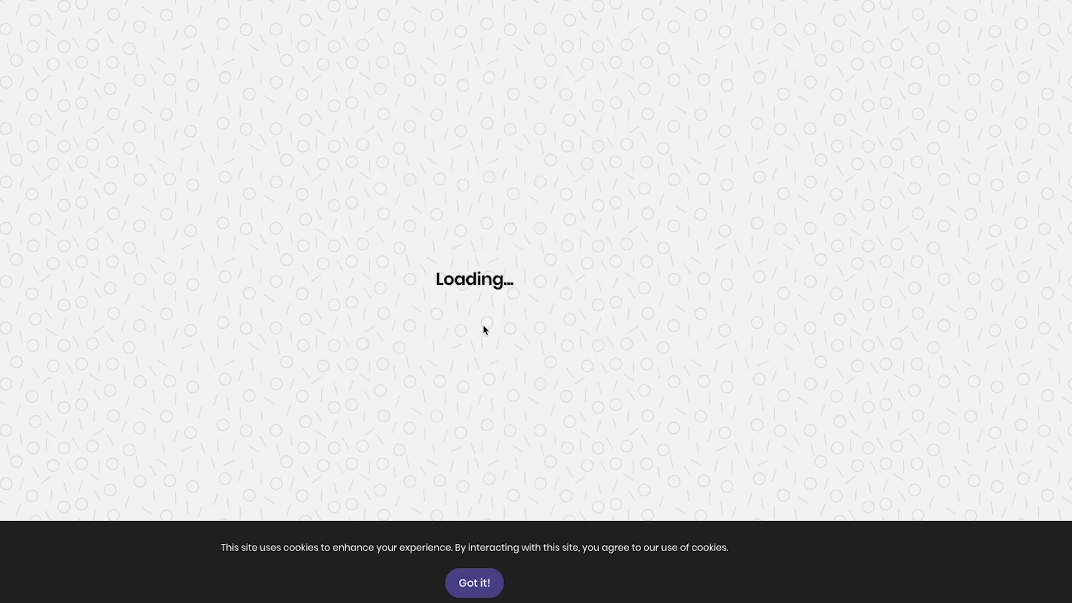
pyautogui.click(495, 278)
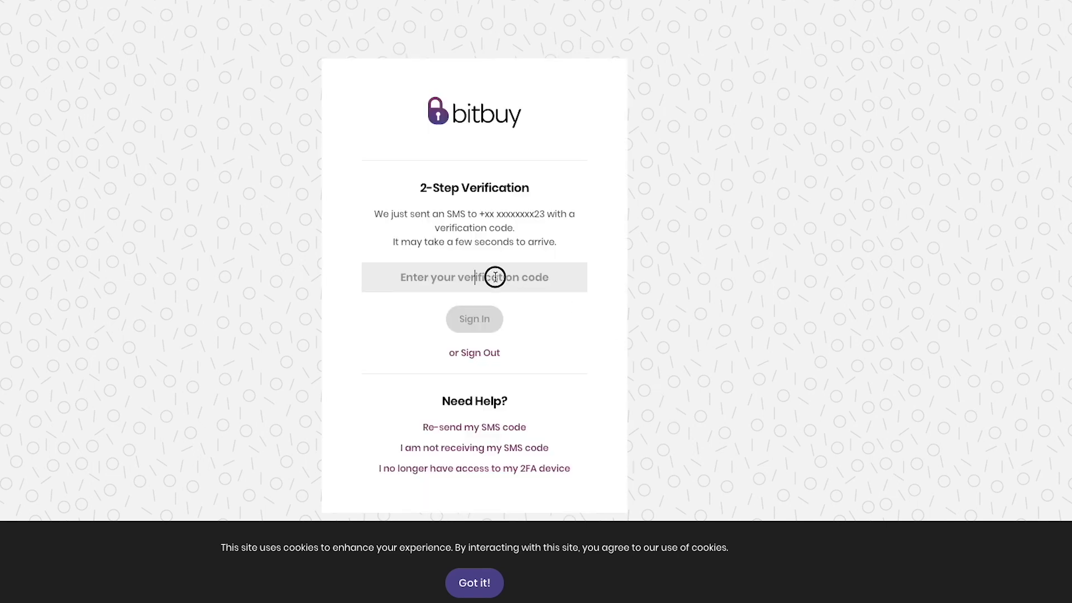
pyautogui.press('Return')
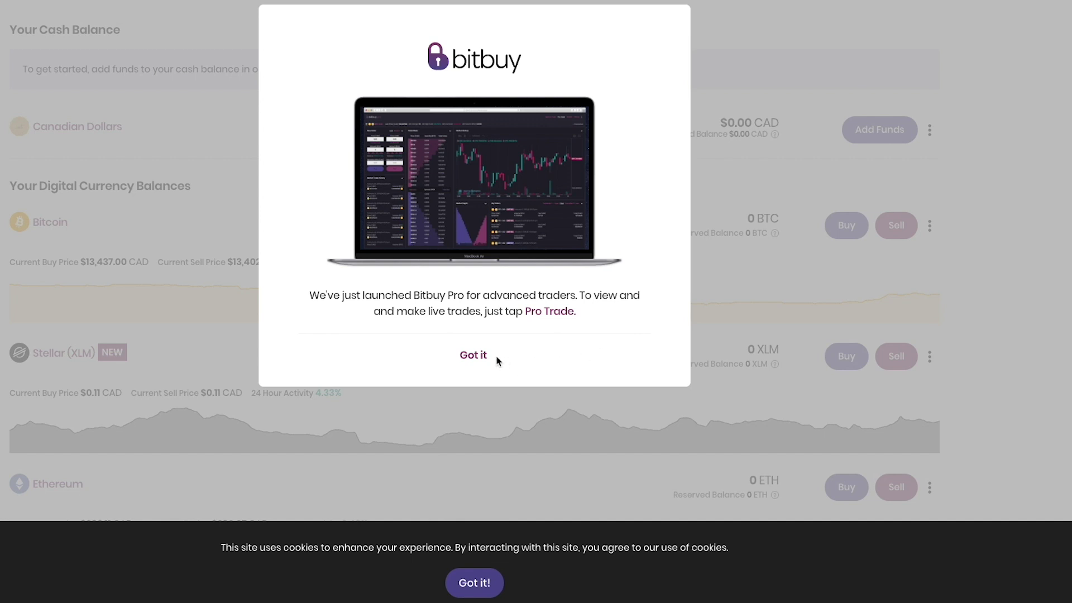
# - Dismiss the Bitbuy Pro announcement and scroll through the $0.00 CAD and digital currency balances
pyautogui.click(484, 358)
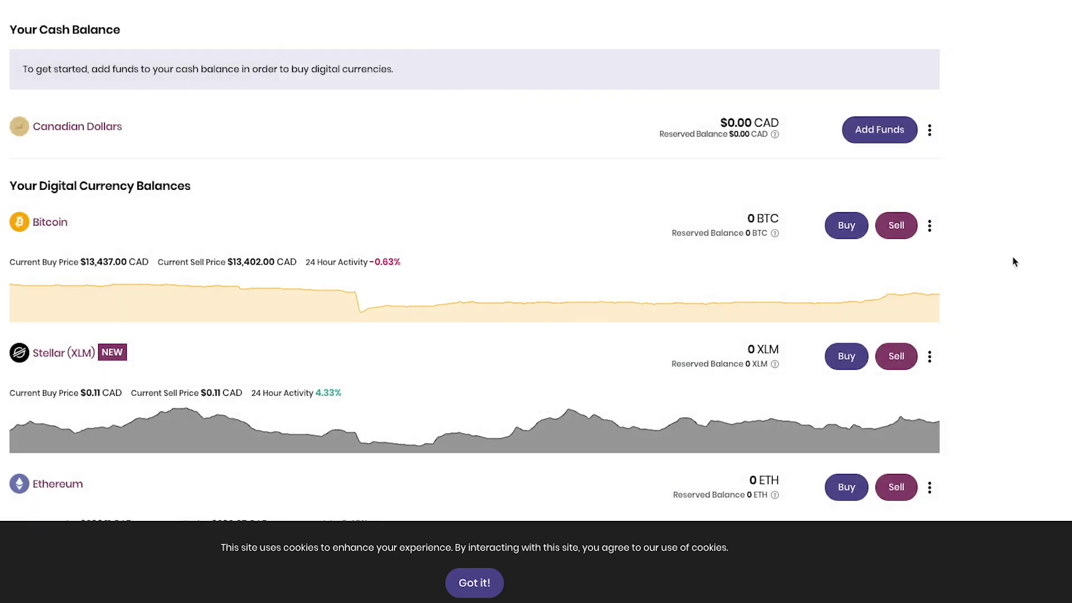
pyautogui.scroll(-3, 1015, 262)
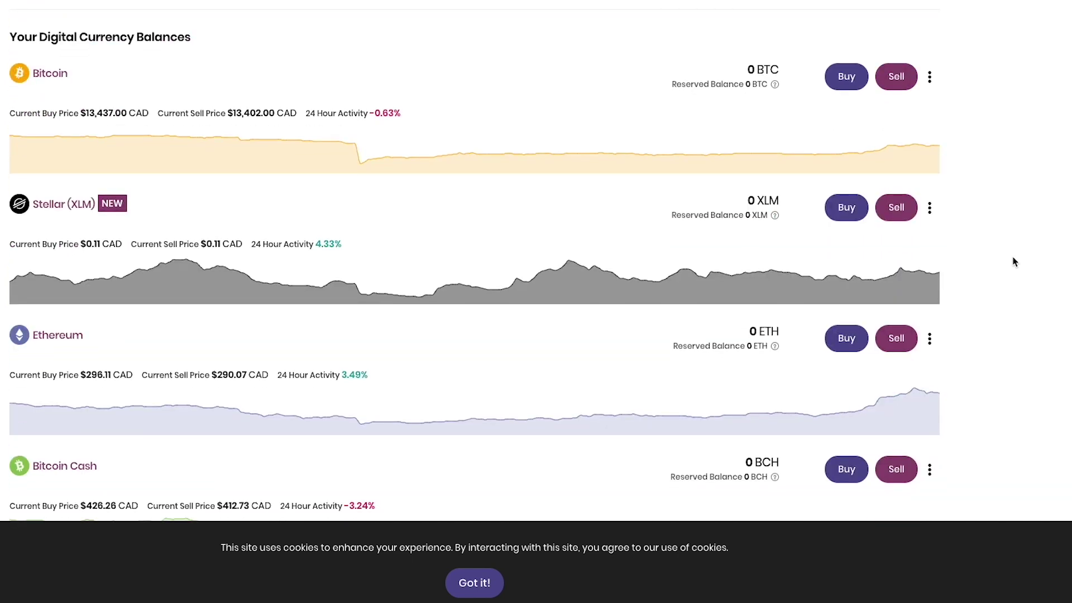
pyautogui.scroll(-10, 1015, 262)
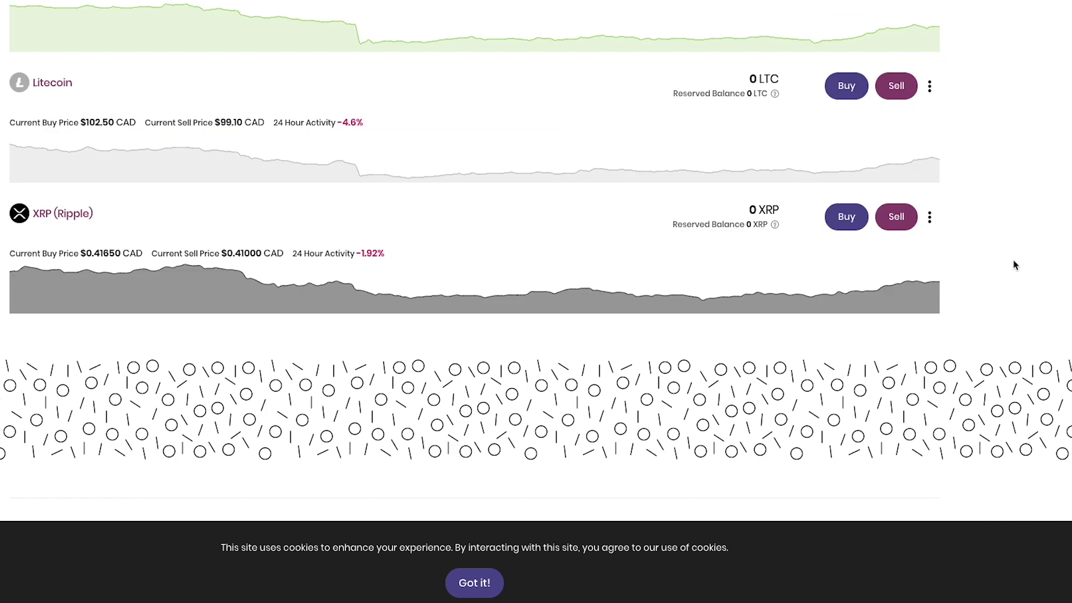
pyautogui.scroll(-4, 1014, 264)
pyautogui.scroll(15, 1013, 263)
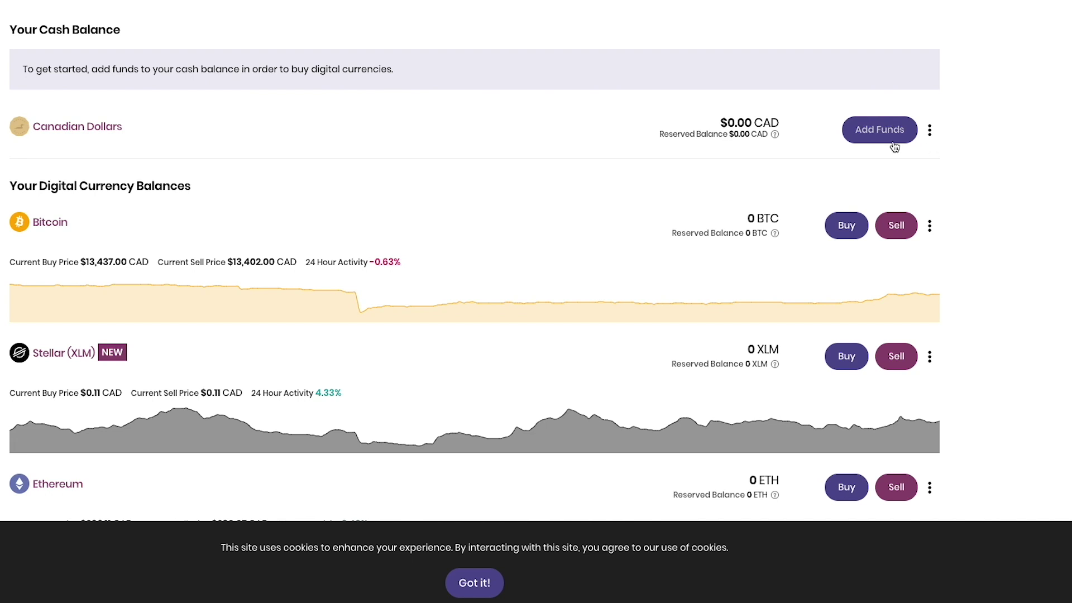
# - Start an Express e-Transfer deposit, copy the recipient name, and confirm the e-Transfer was sent
pyautogui.click(892, 141)
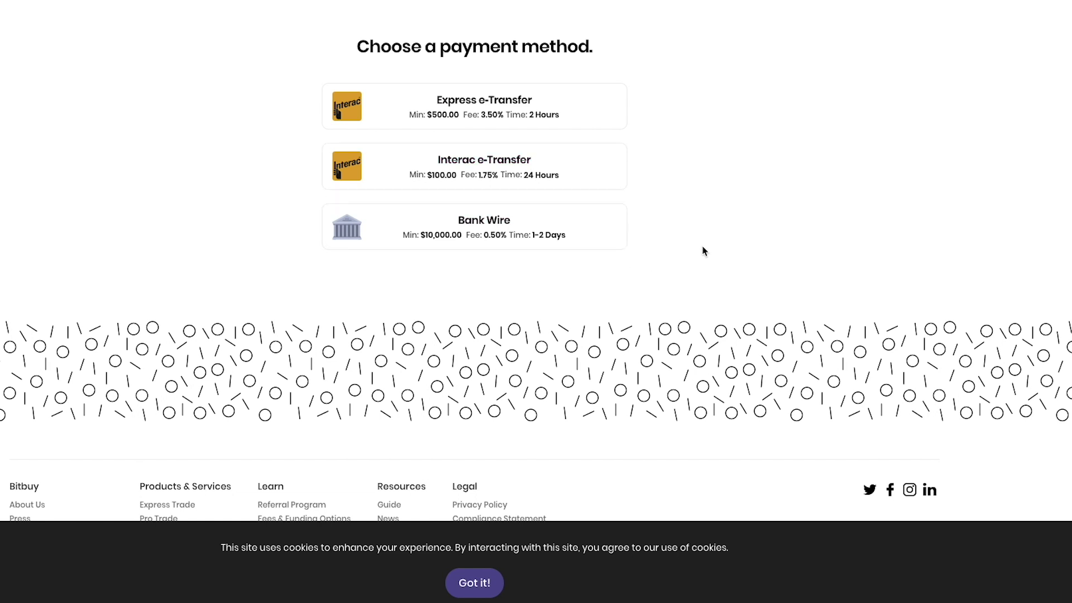
pyautogui.click(613, 118)
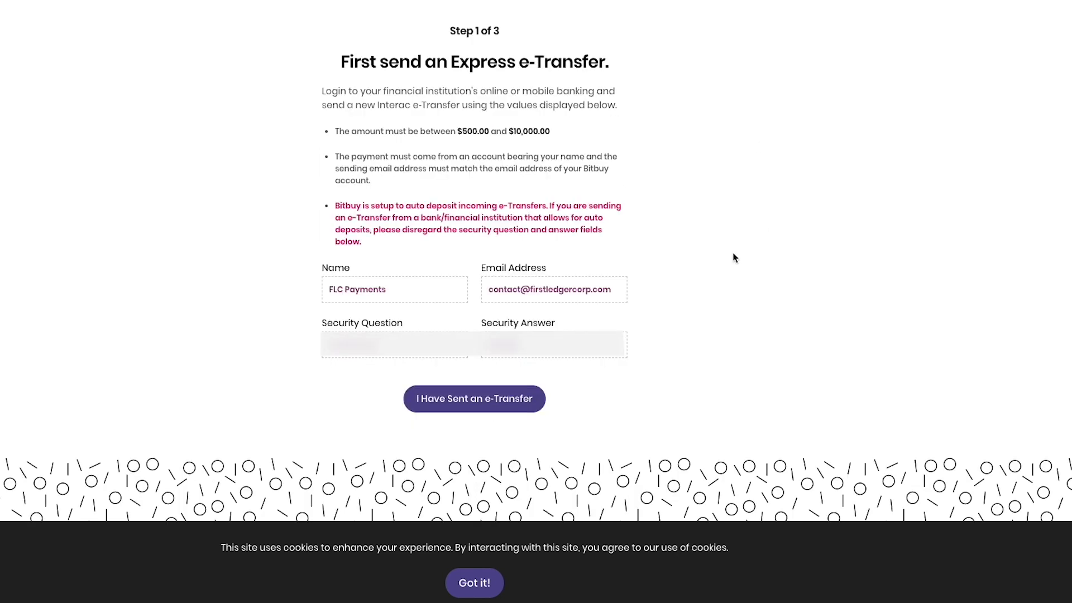
pyautogui.click(423, 295)
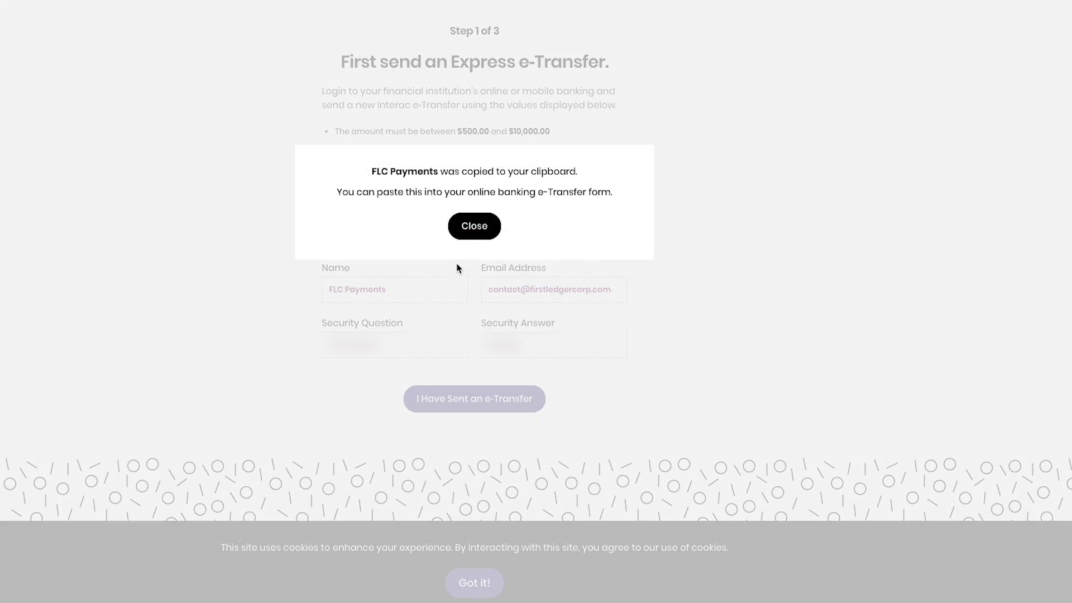
pyautogui.click(484, 238)
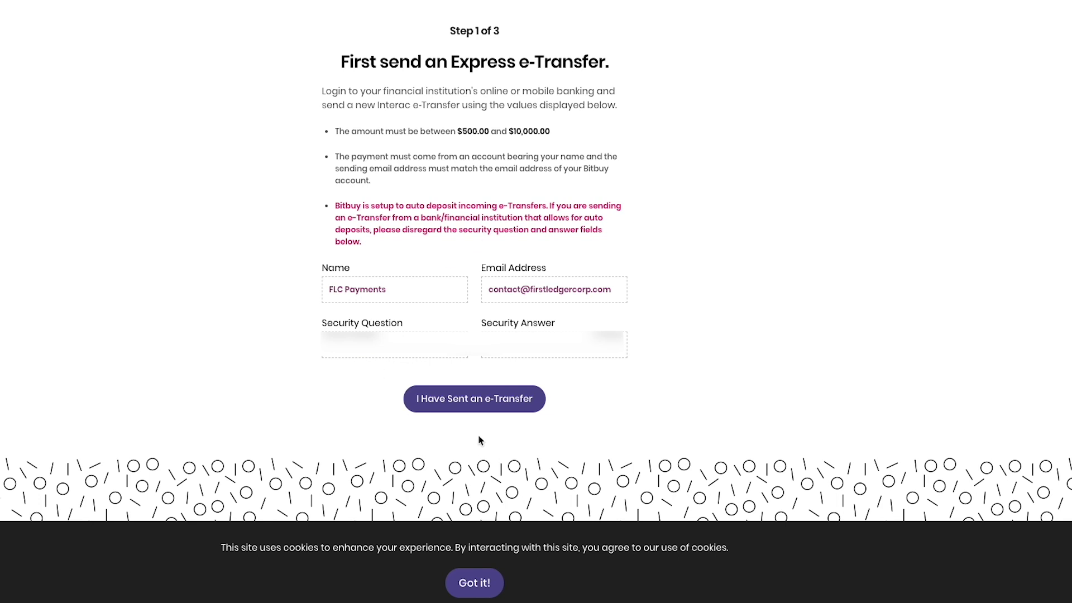
pyautogui.click(493, 413)
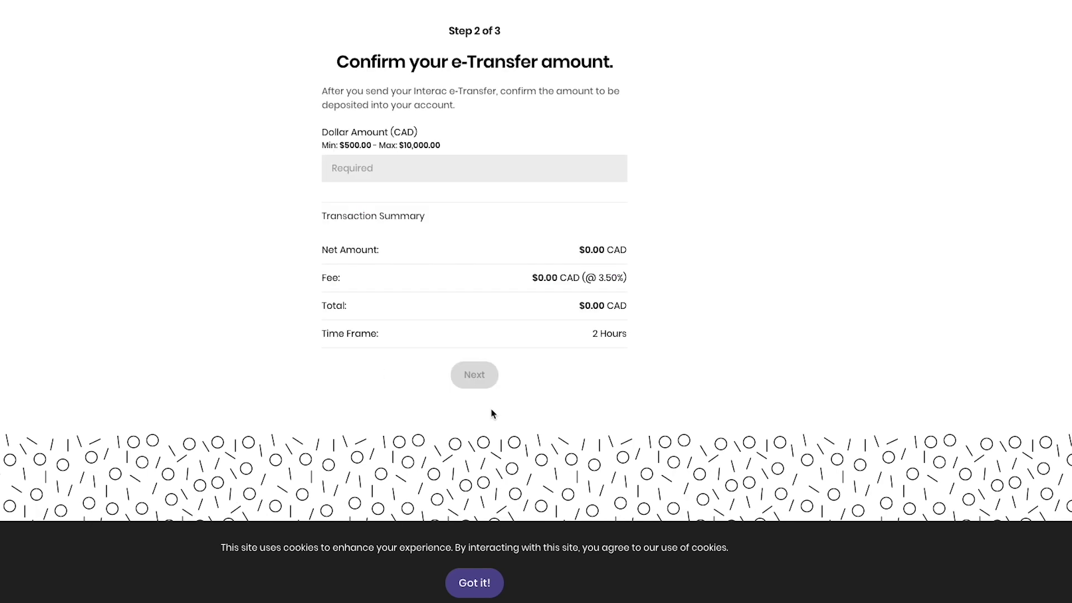
# - Deposit $500 CAD, confirm with the SMS code, and return to the account balances
pyautogui.click(527, 168)
pyautogui.write('500')
pyautogui.click(471, 378)
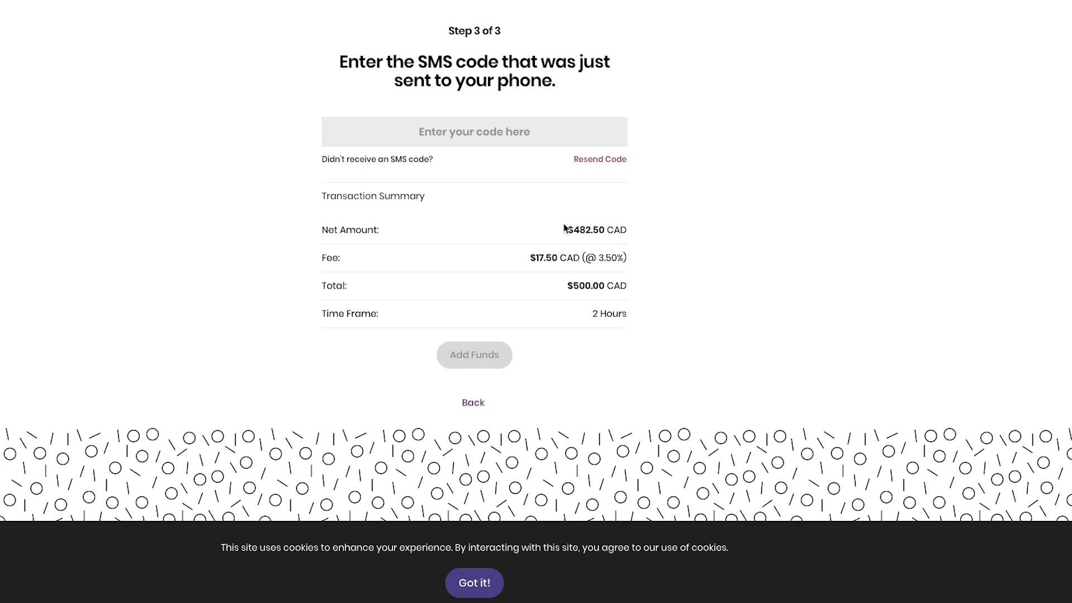
pyautogui.click(509, 132)
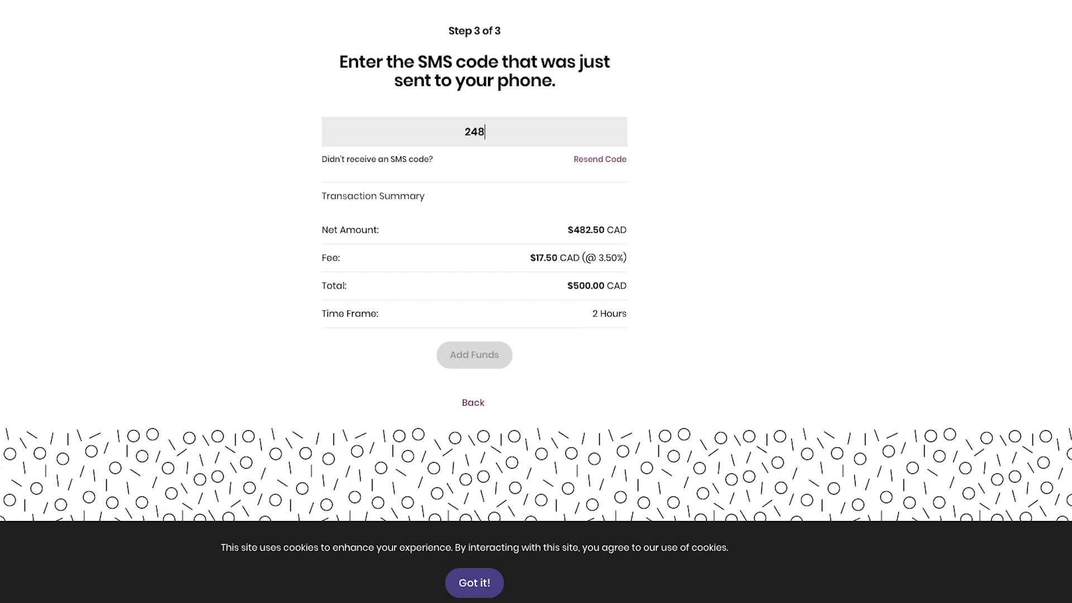
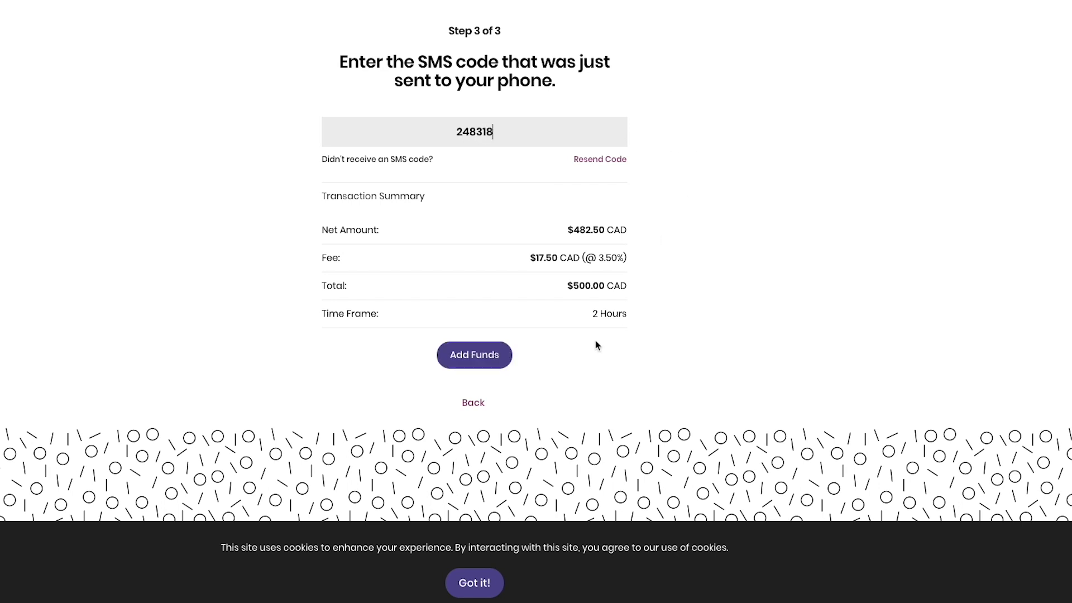
pyautogui.click(506, 363)
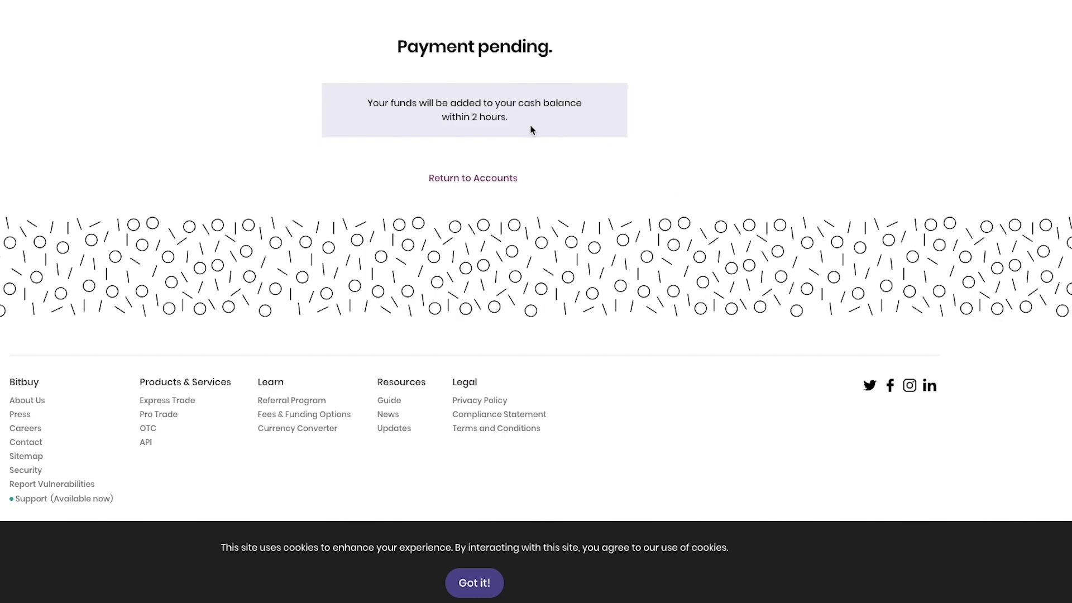
pyautogui.click(505, 179)
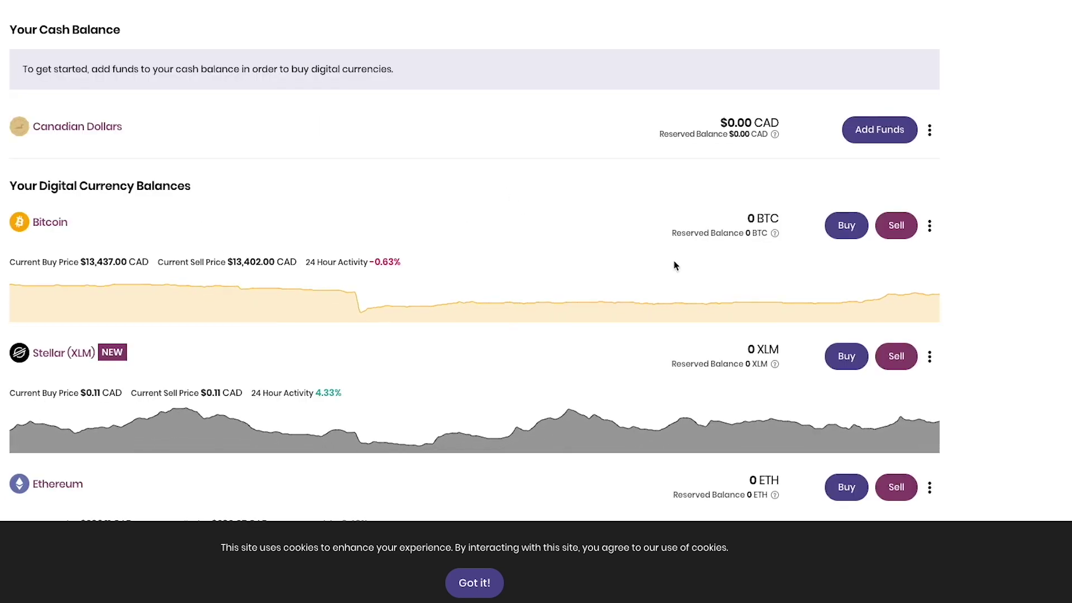
# - Start an Interac e-Transfer deposit, copy recipient name FLC Payments, and confirm the e-Transfer was sent
pyautogui.click(903, 132)
pyautogui.click(616, 170)
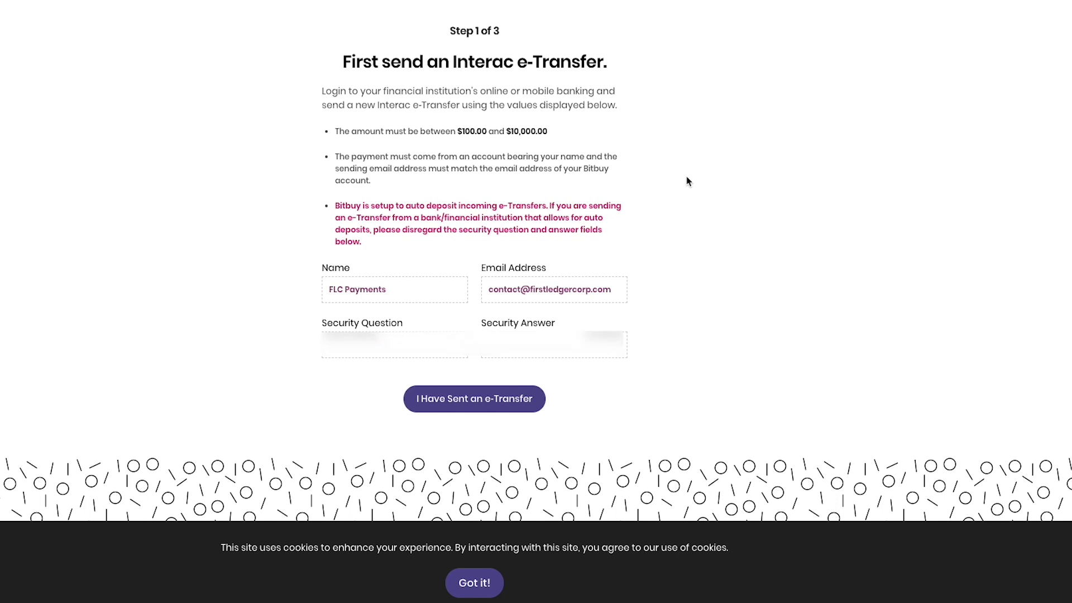
pyautogui.click(438, 291)
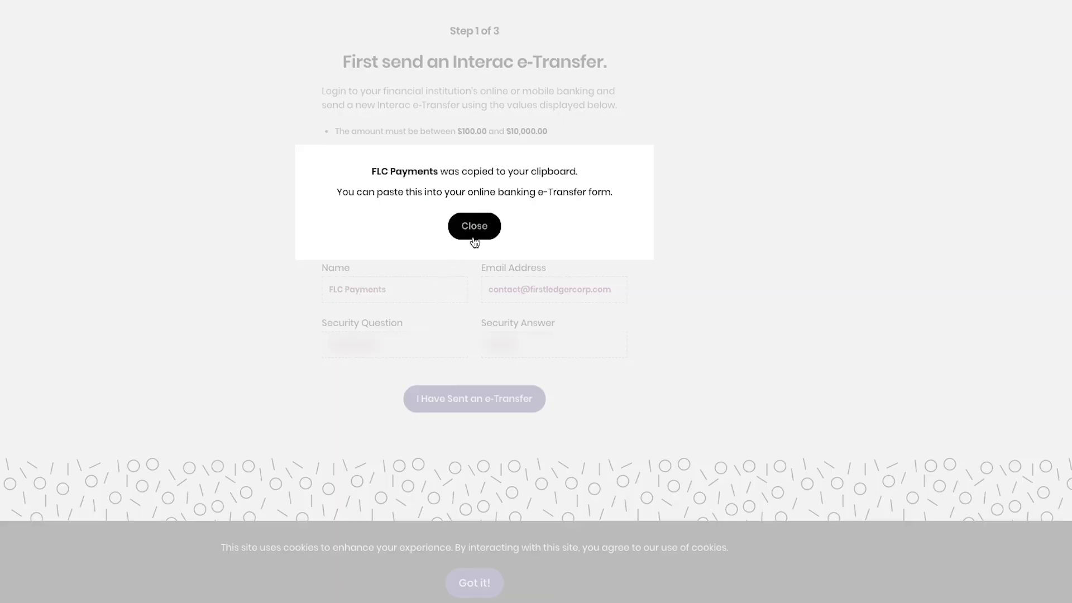
pyautogui.click(474, 229)
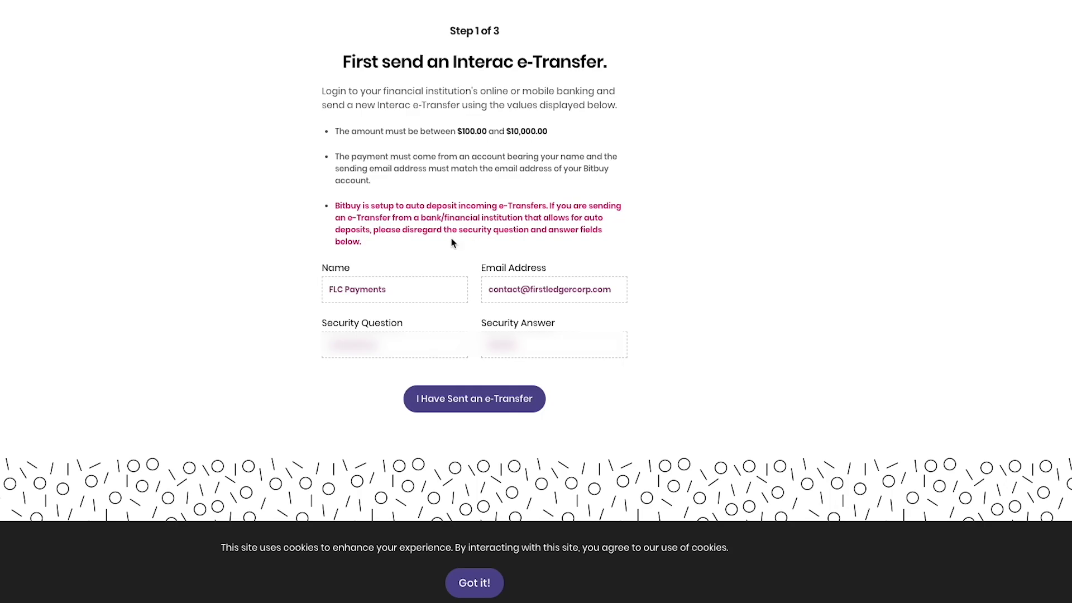
pyautogui.click(484, 416)
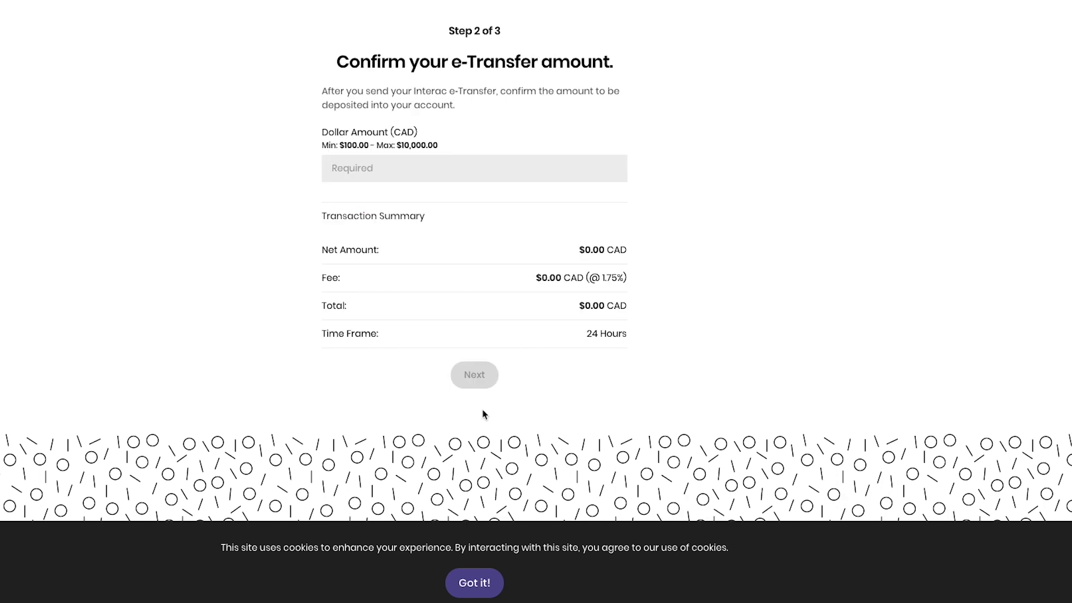
# - Enter a $100 deposit amount, confirm with the SMS code, and submit it
pyautogui.click(553, 161)
pyautogui.write('100')
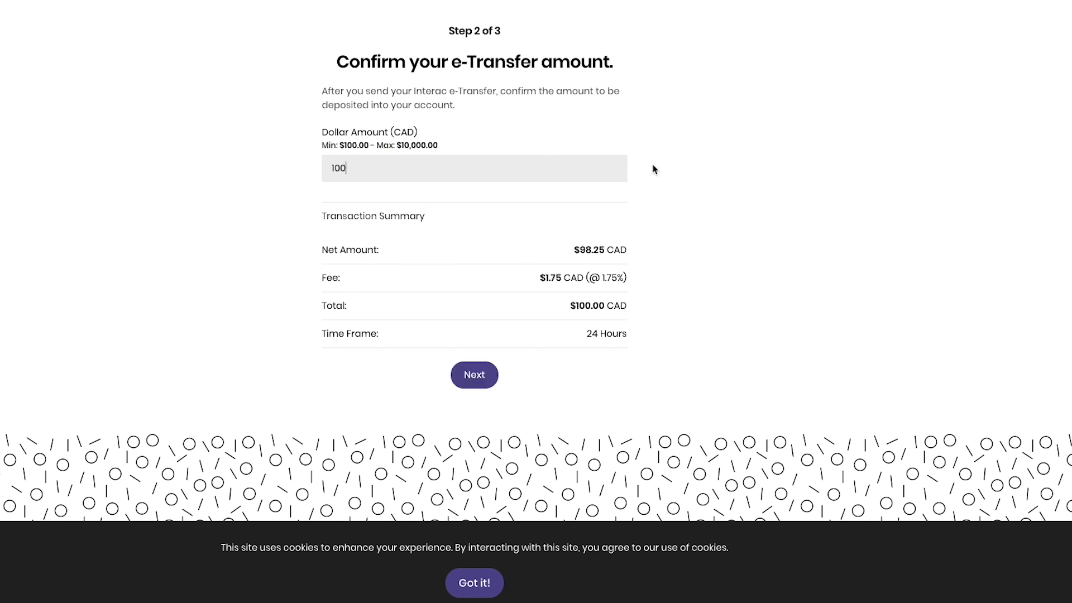
pyautogui.click(472, 384)
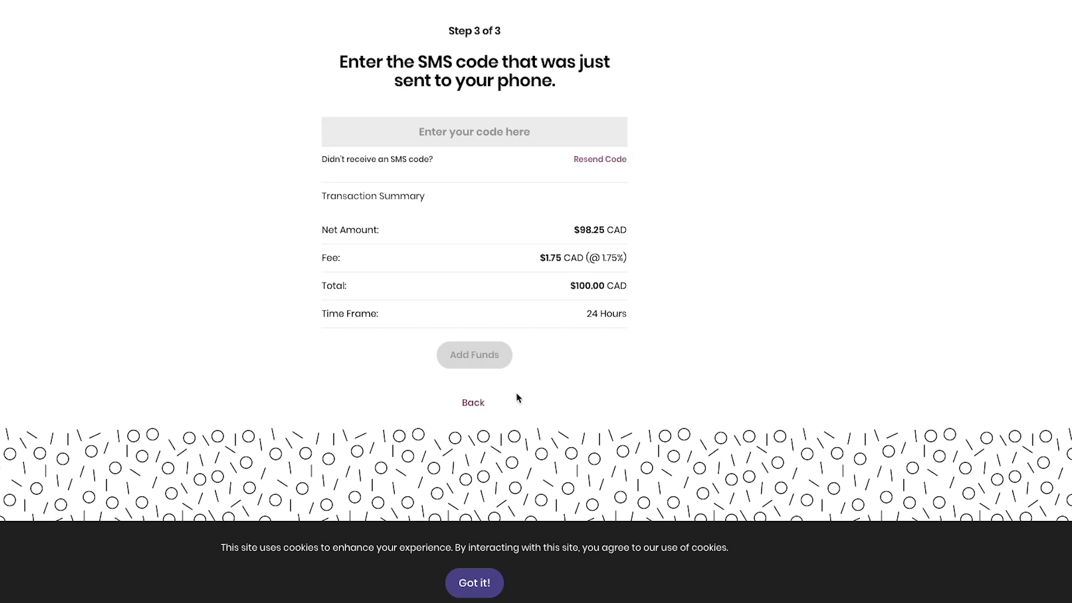
pyautogui.click(483, 135)
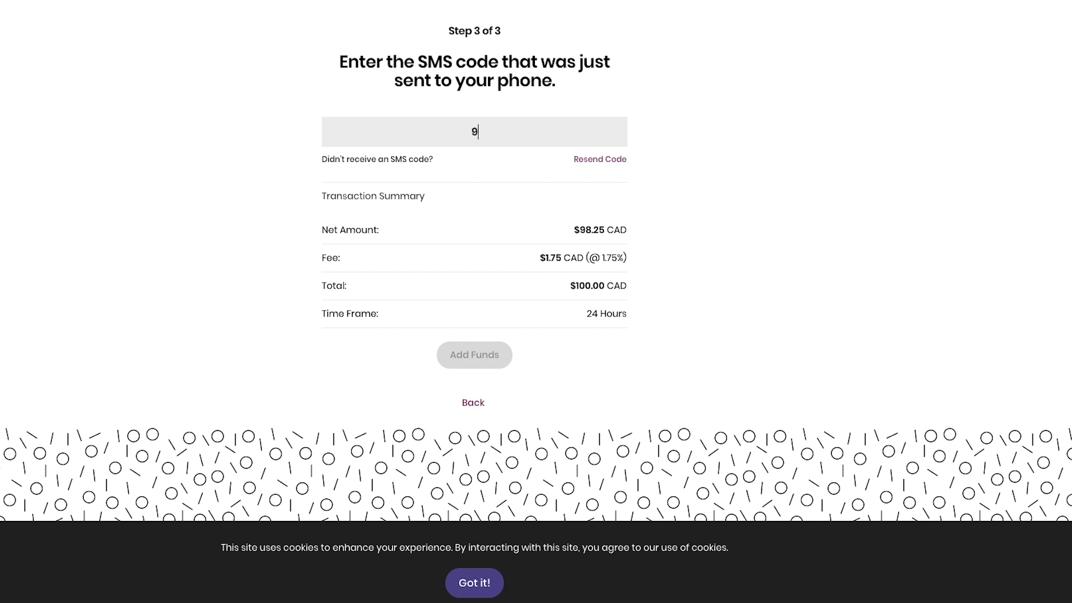
pyautogui.click(509, 363)
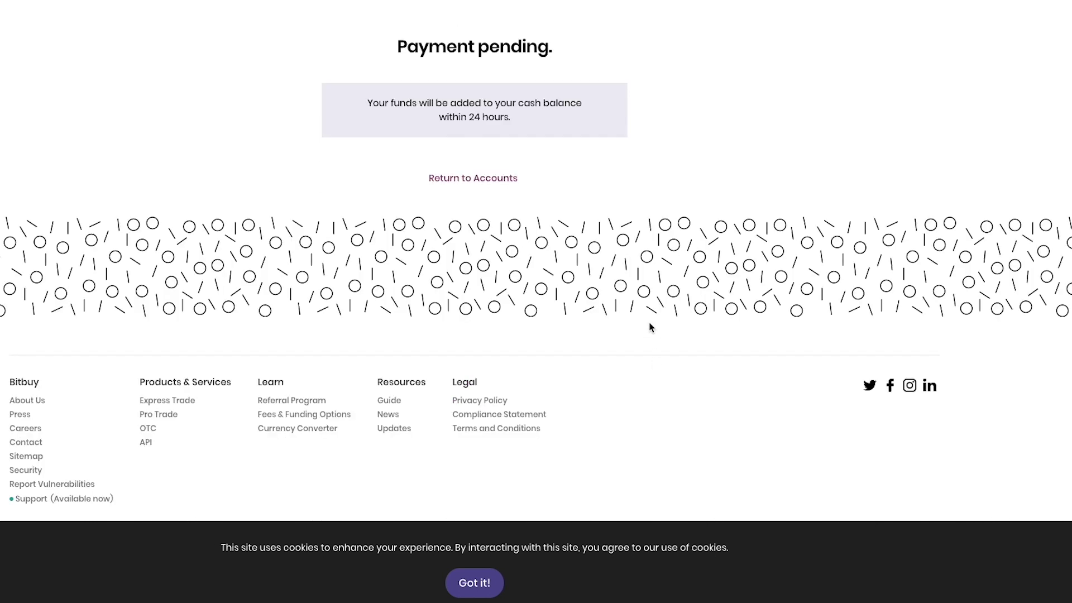
# - Set up a bank wire deposit of 10000 CAD from Royal Bank of Canada
pyautogui.click(509, 188)
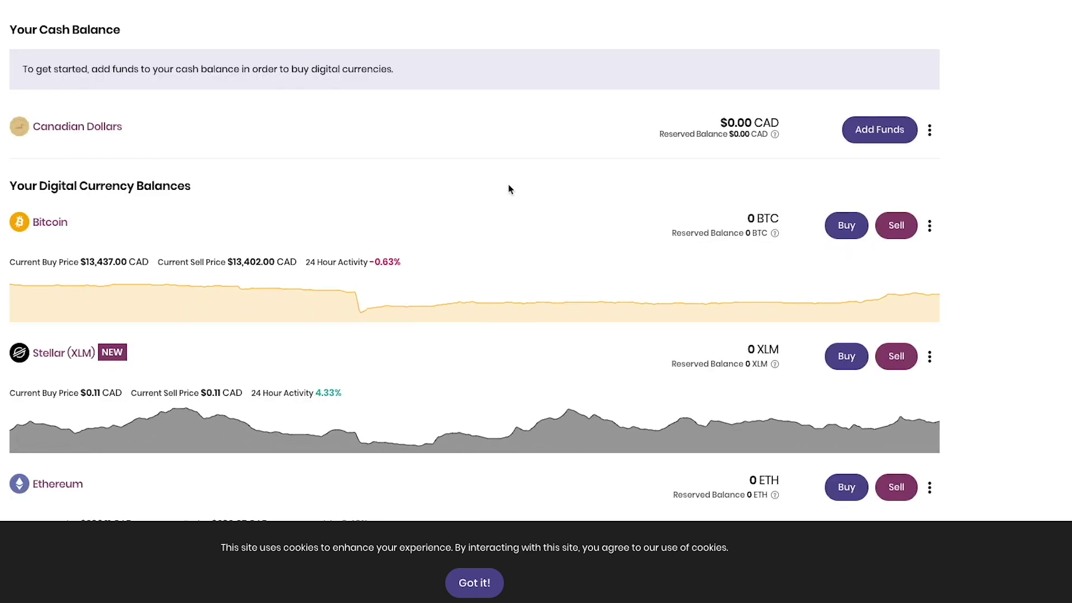
pyautogui.click(878, 140)
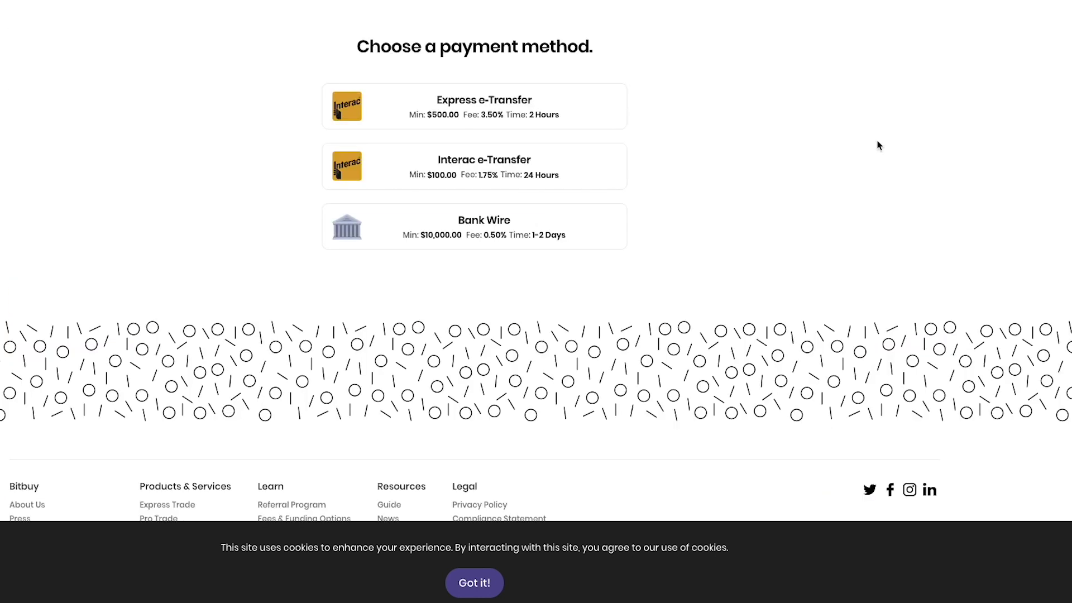
pyautogui.click(607, 232)
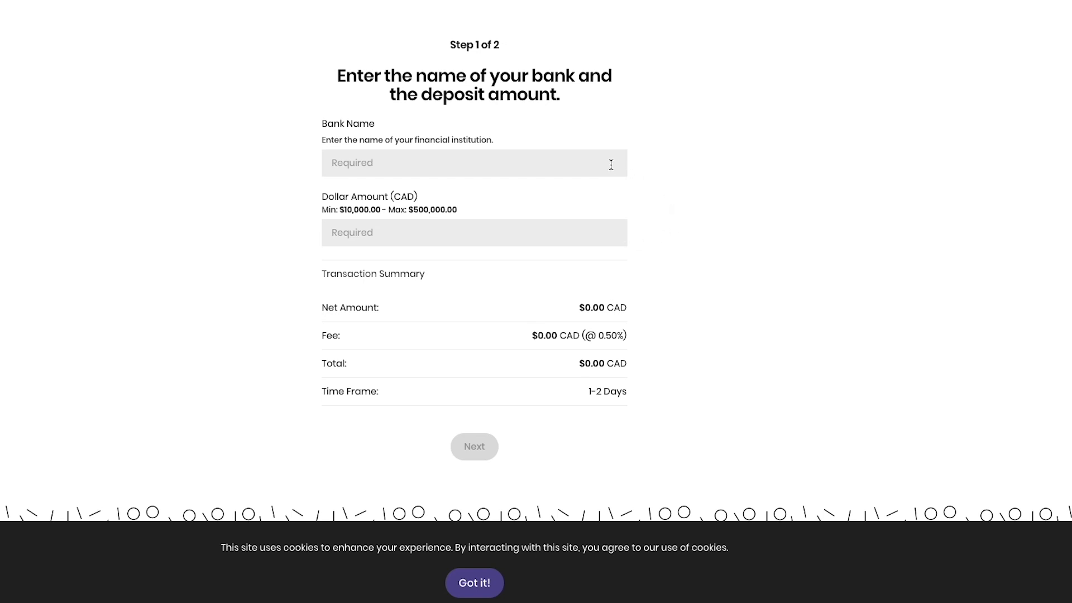
pyautogui.write('Royal Bank of Canada')
pyautogui.click(466, 237)
pyautogui.write('10000')
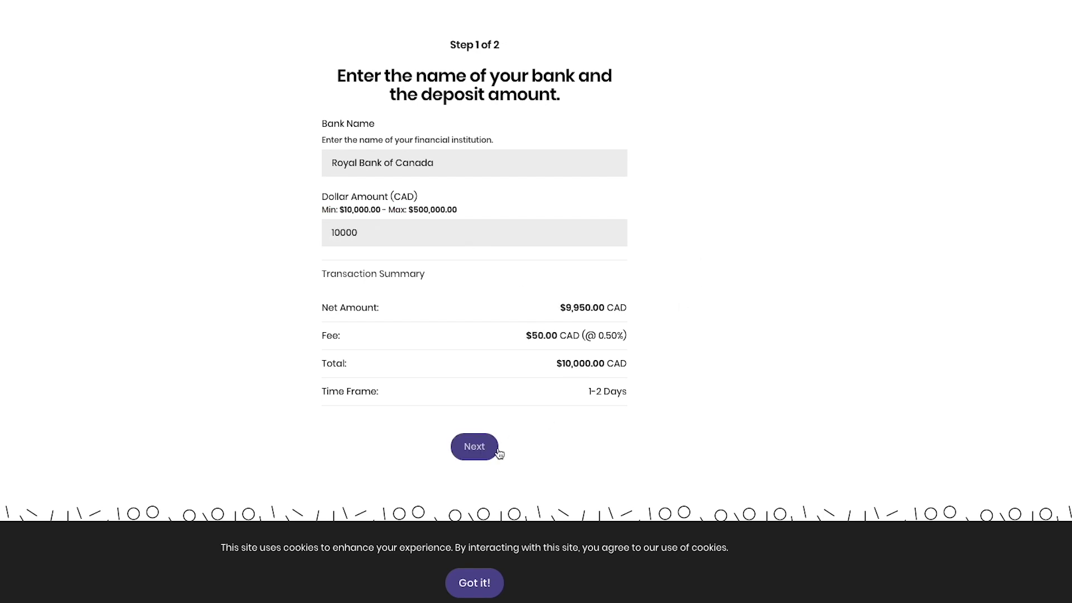
# - Confirm the $10,000 wire request with the SMS code and submit it
pyautogui.click(493, 450)
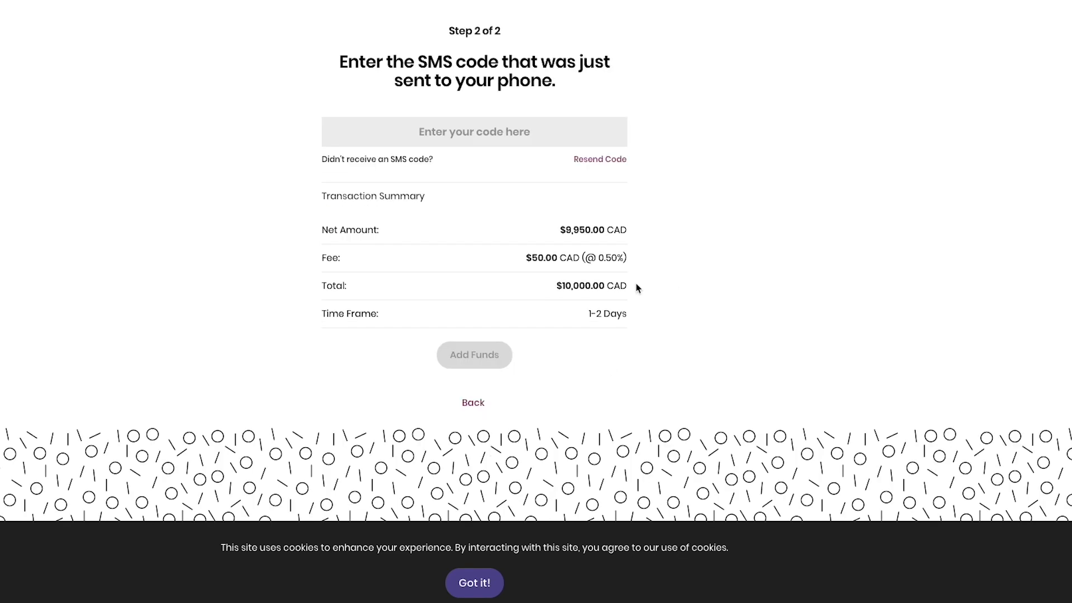
pyautogui.click(499, 364)
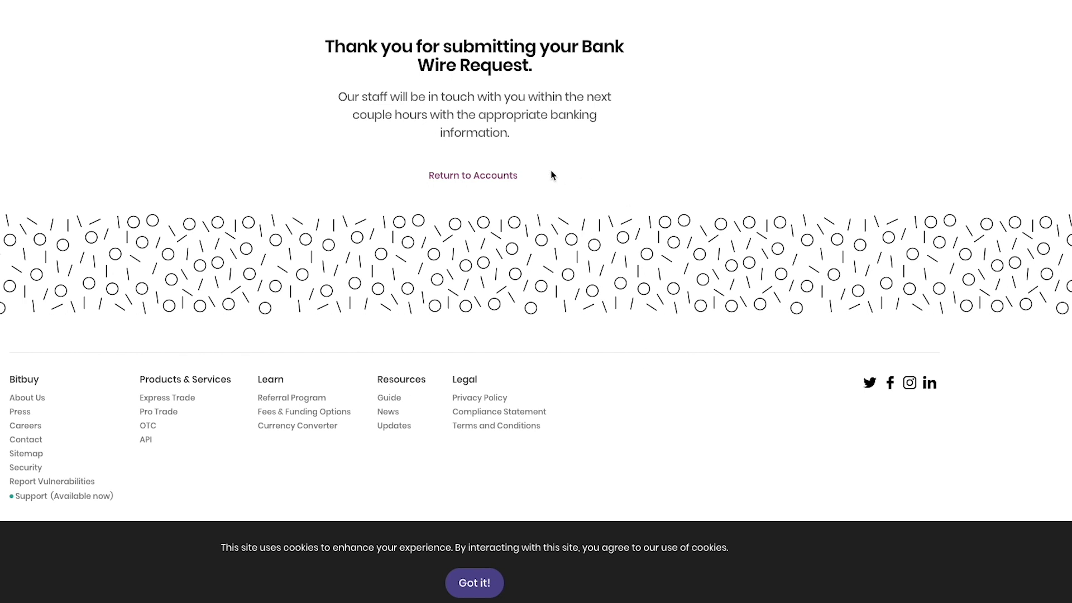
# - Open the Canadian Dollars withdrawal form, view its payment methods, and close the list without choosing
pyautogui.click(506, 177)
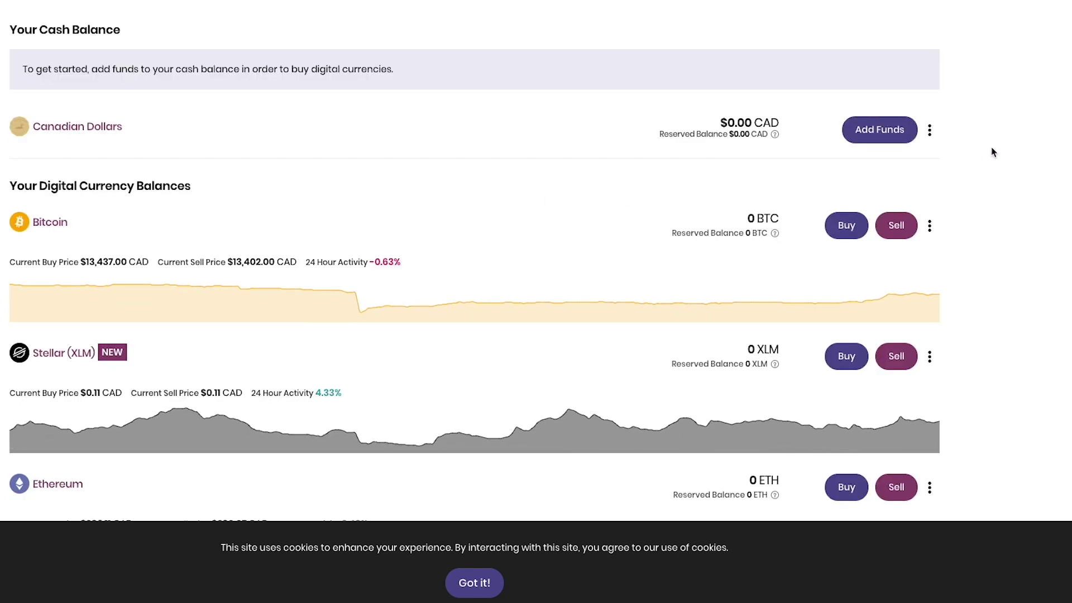
pyautogui.click(932, 136)
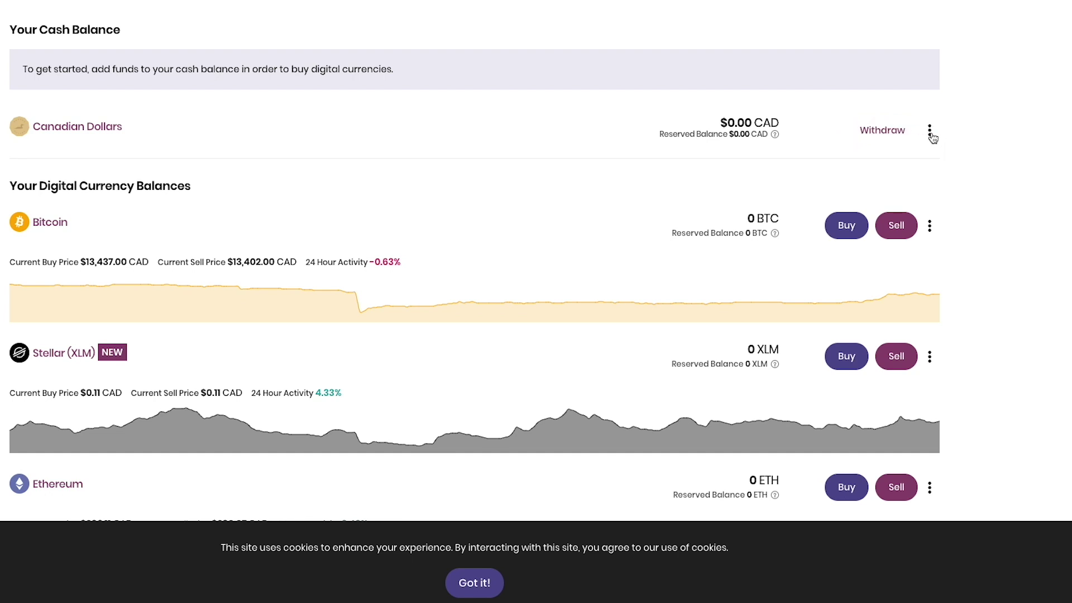
pyautogui.click(896, 136)
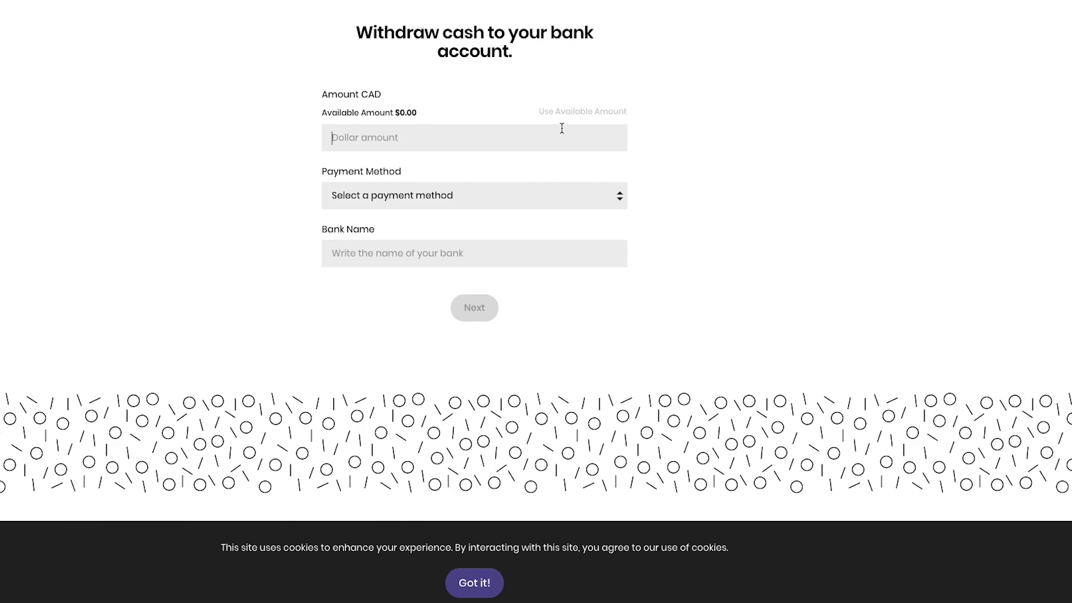
pyautogui.click(580, 200)
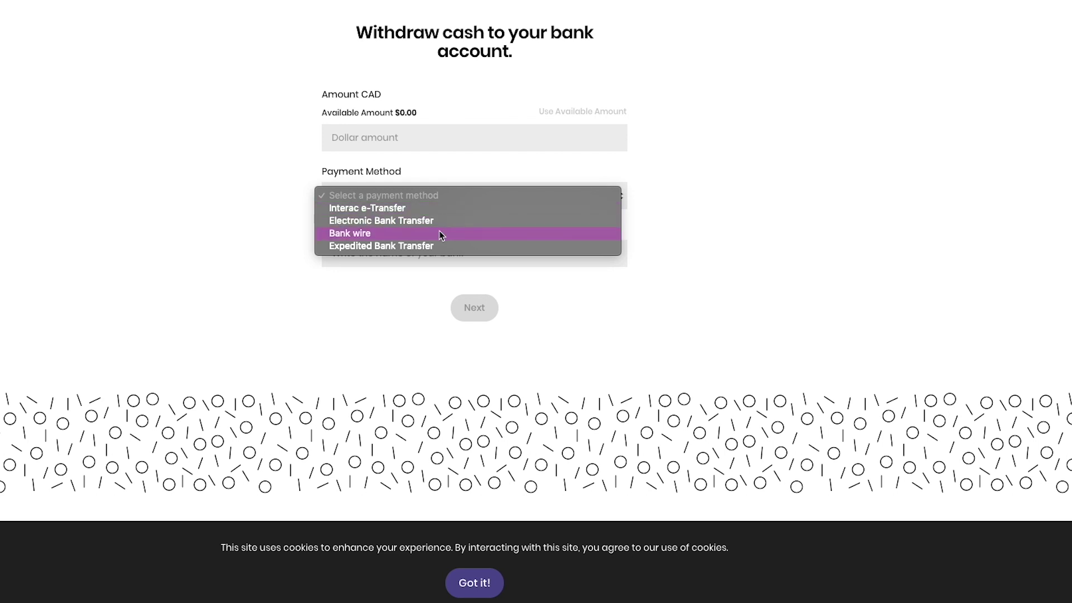
pyautogui.click(717, 240)
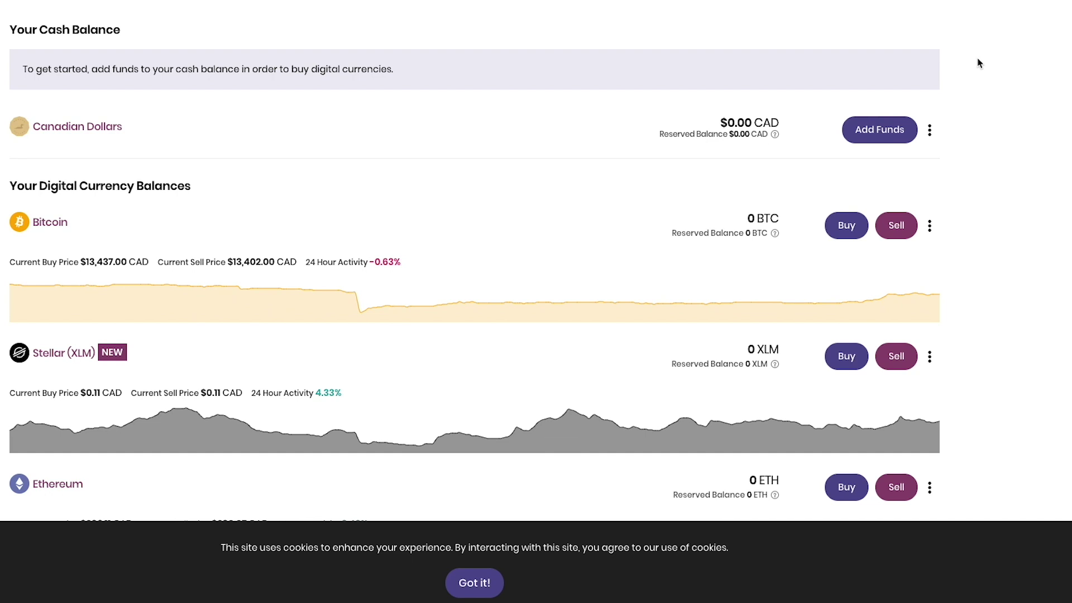
# - Open the Bitcoin row's menu, then turn on Google Authenticator under Settings > Security
pyautogui.click(931, 230)
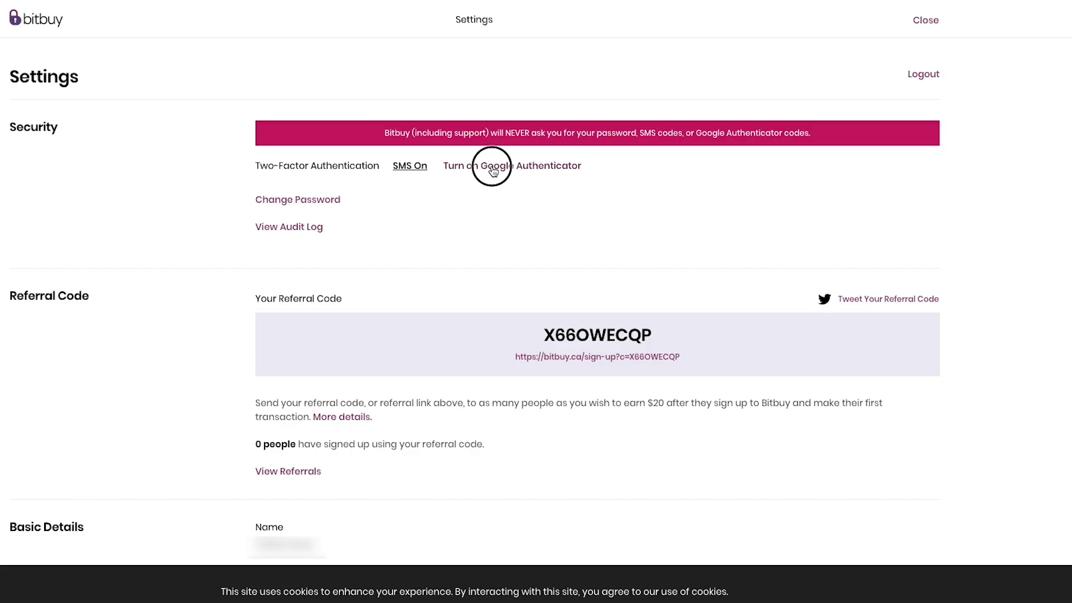
pyautogui.click(494, 171)
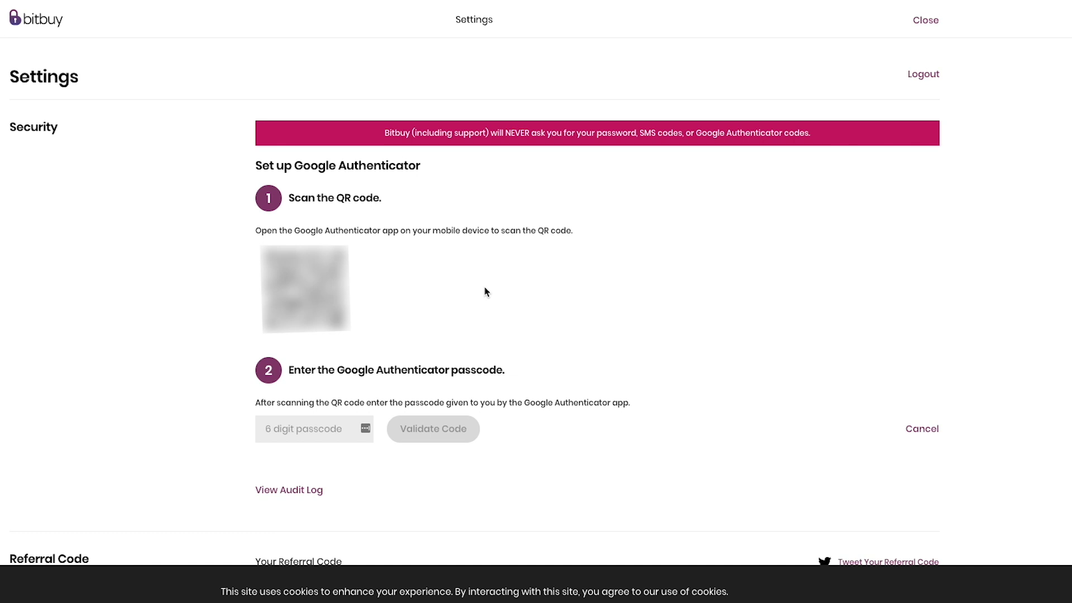
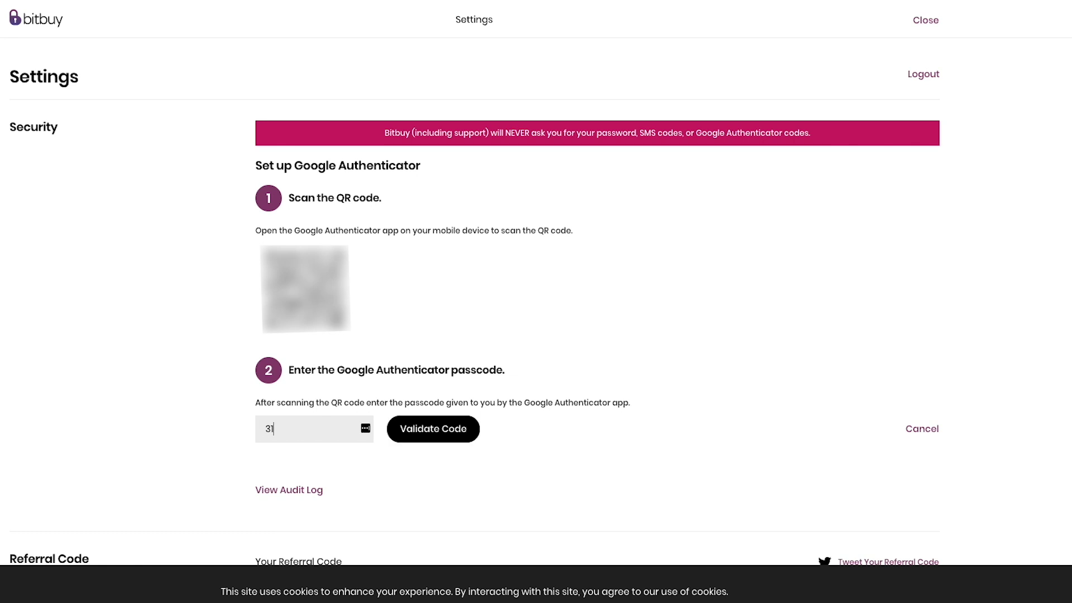
# - Enable Google Authenticator with the 6-digit passcode, then open and cancel the password change form
pyautogui.click(407, 438)
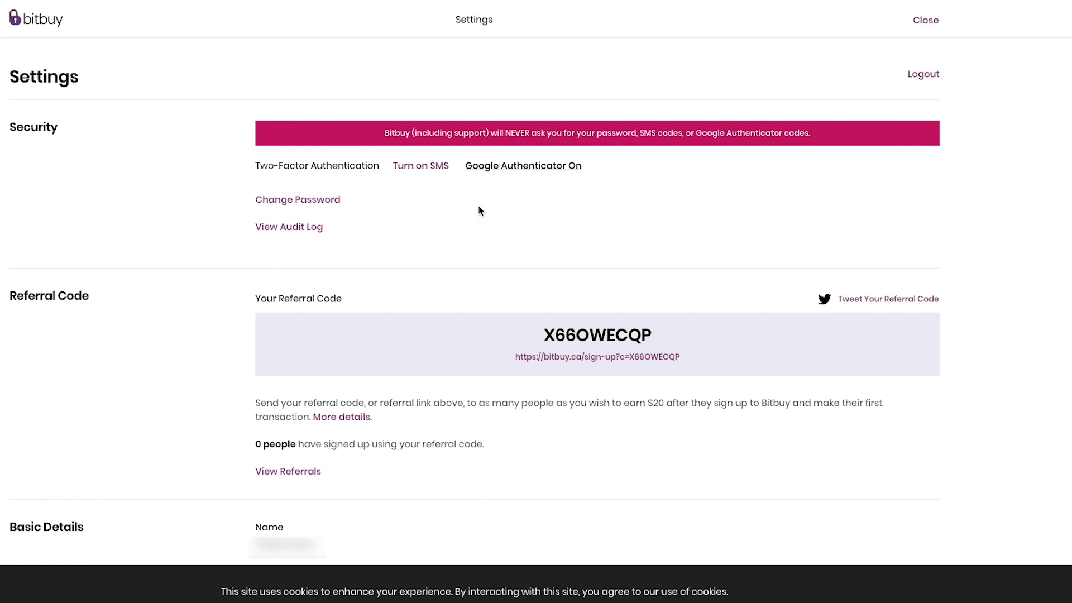
pyautogui.click(334, 202)
pyautogui.click(881, 469)
pyautogui.click(301, 236)
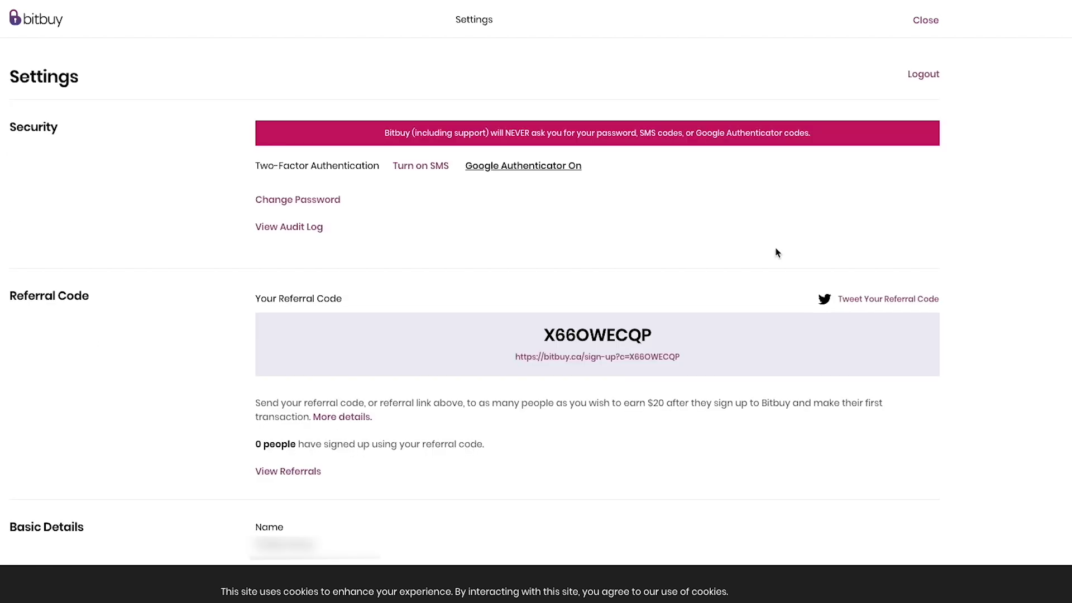
pyautogui.scroll(-2, 777, 251)
pyautogui.scroll(-1, 777, 252)
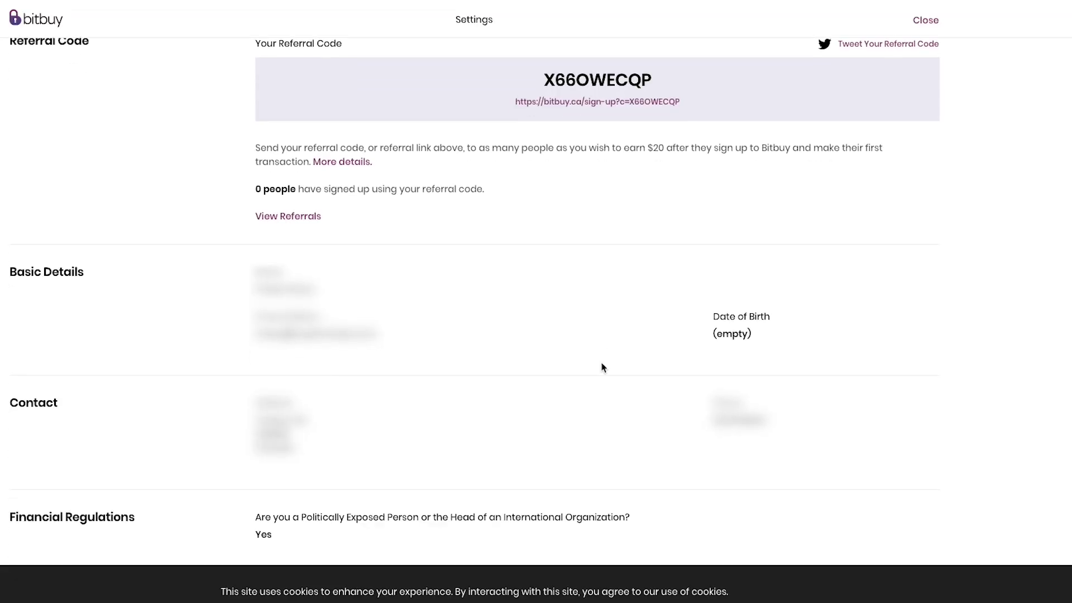
pyautogui.scroll(-1, 604, 367)
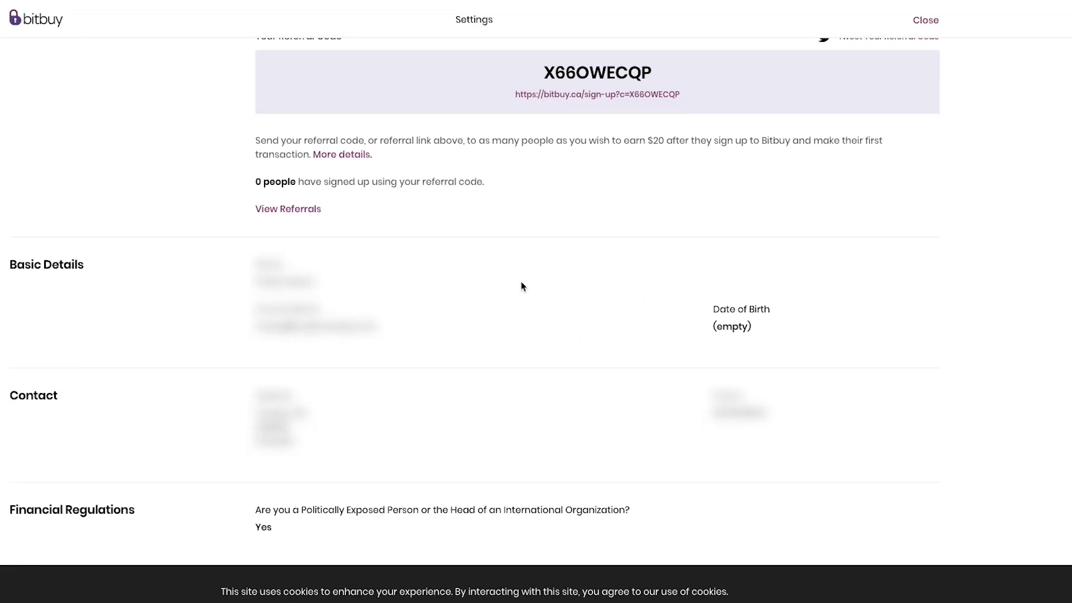
pyautogui.scroll(-2, 551, 326)
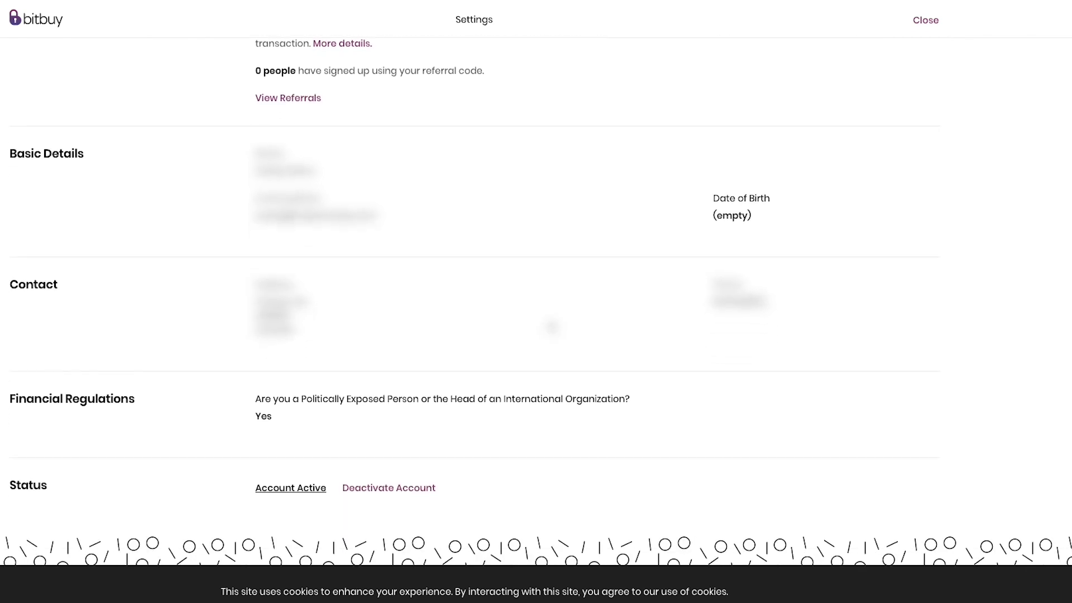
pyautogui.scroll(-2, 550, 326)
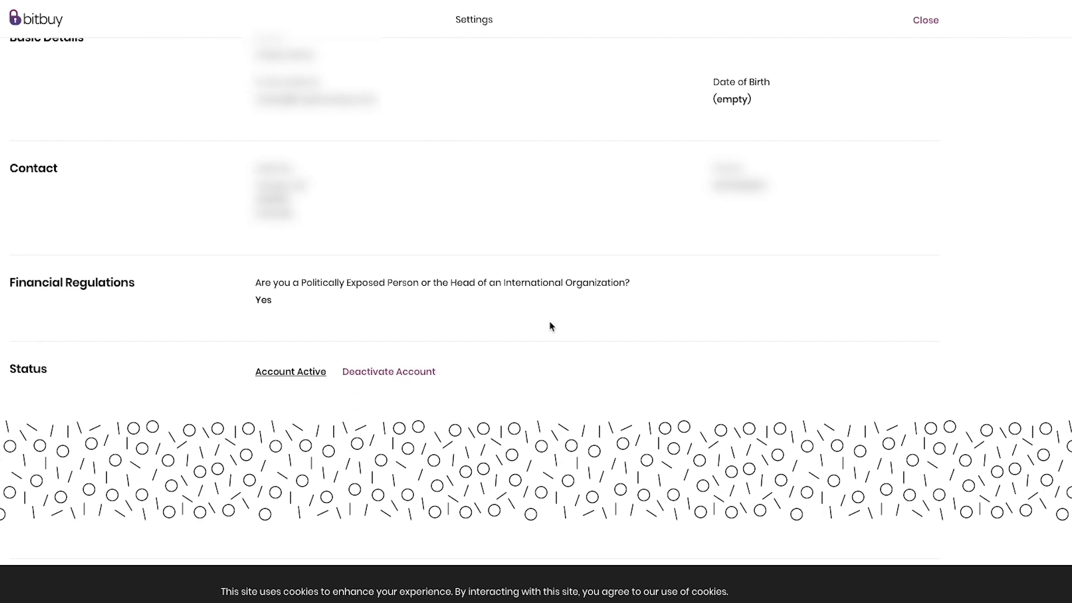
pyautogui.scroll(-3, 551, 326)
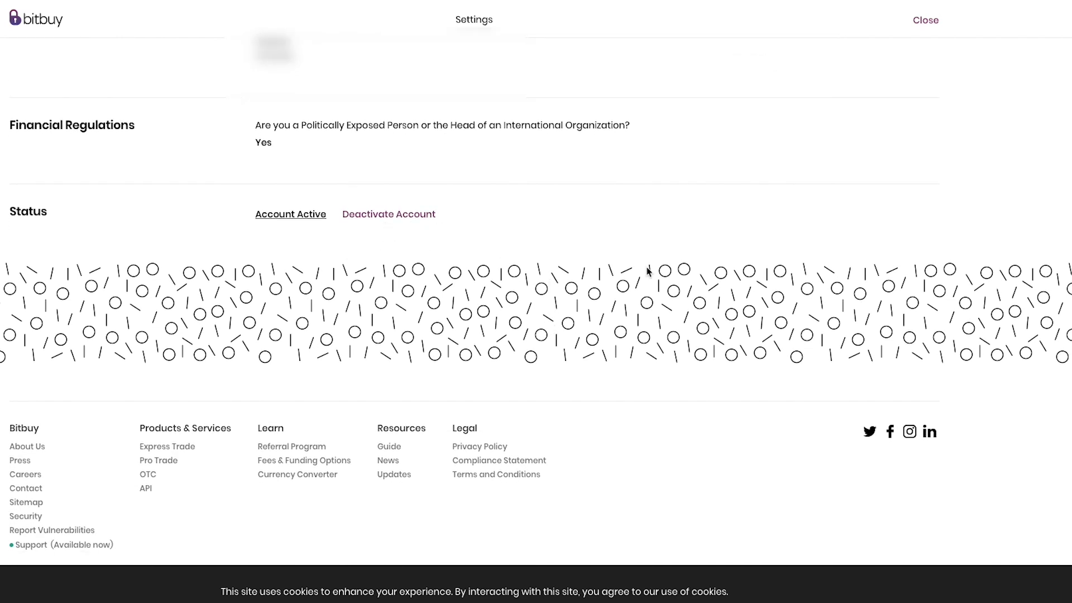
pyautogui.scroll(10, 698, 274)
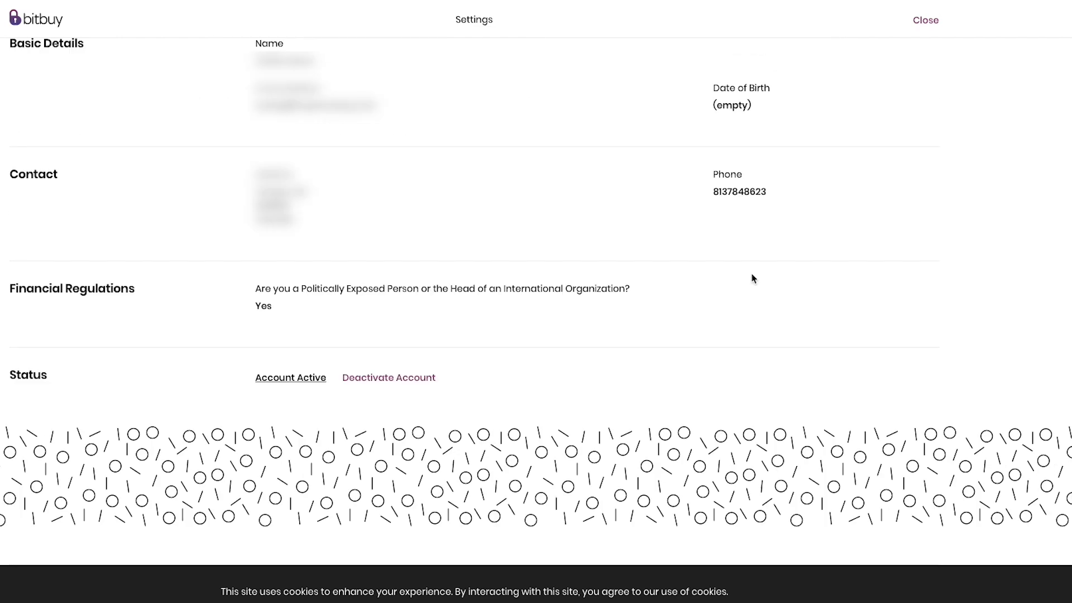
# - Close Settings, browse the Express Trade dashboard, and switch to Pro Trade for BTC-CAD
pyautogui.click(927, 21)
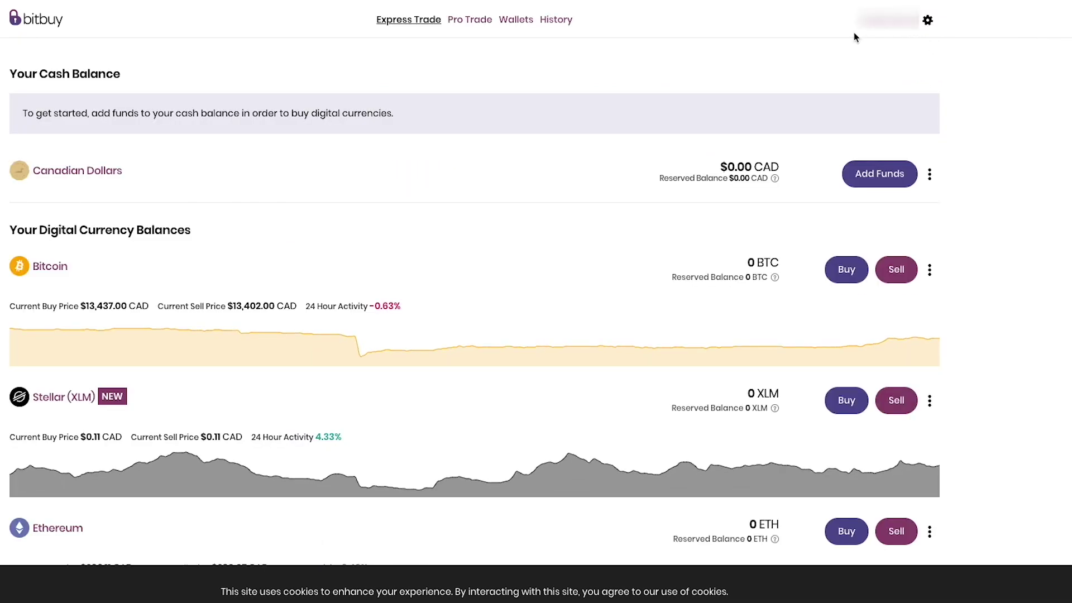
pyautogui.click(428, 25)
pyautogui.scroll(-4, 366, 209)
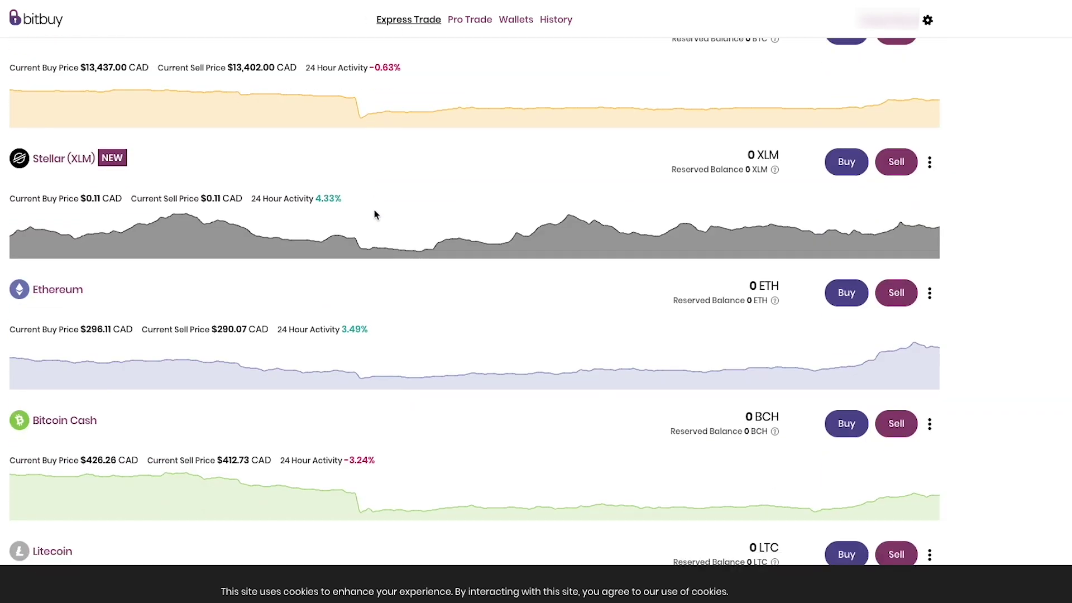
pyautogui.scroll(-6, 375, 215)
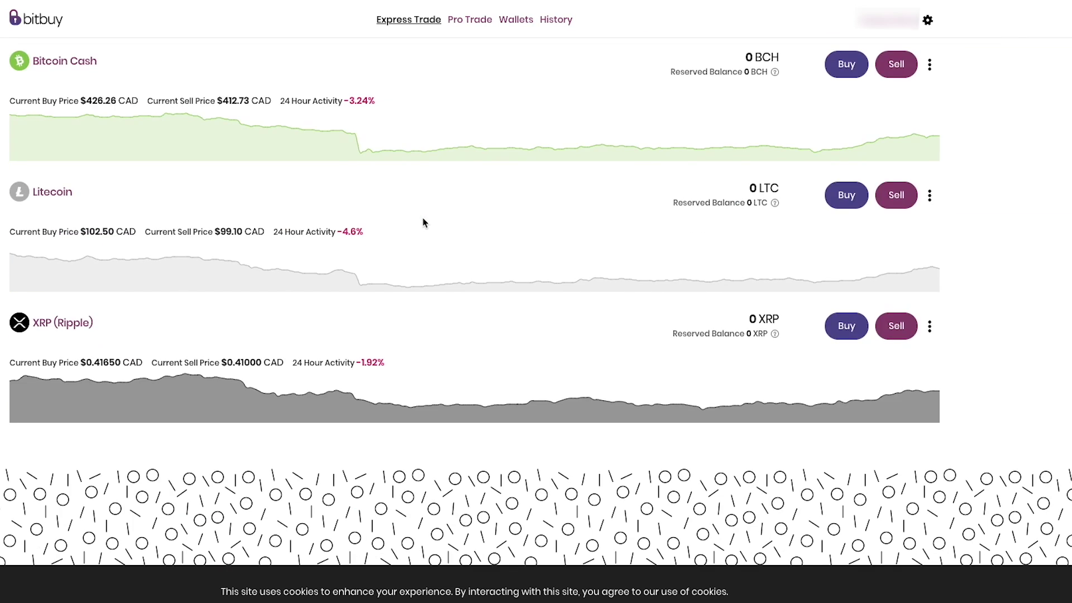
pyautogui.scroll(10, 694, 275)
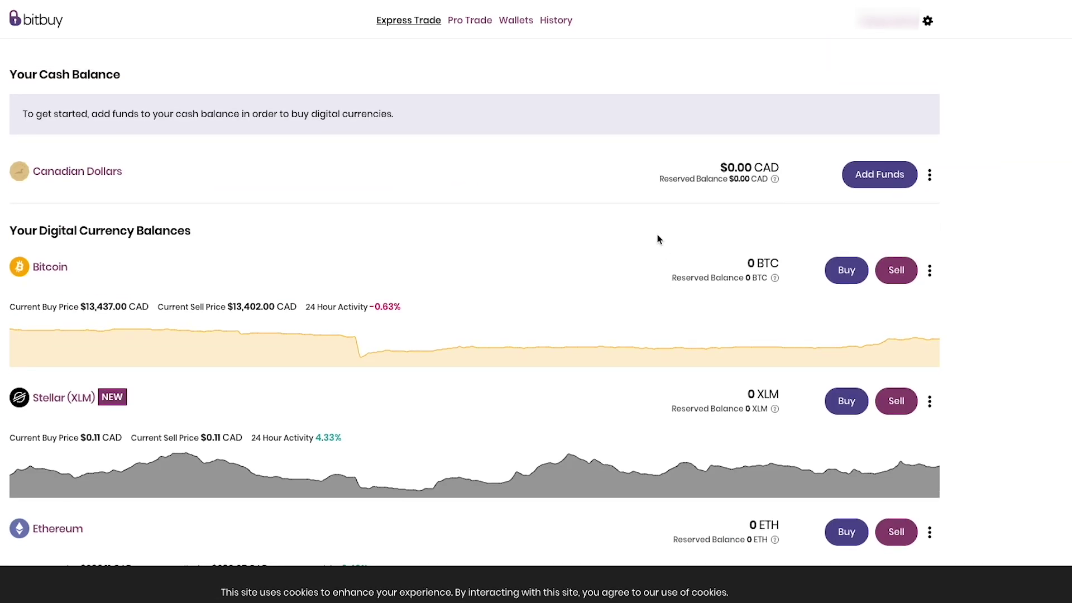
pyautogui.click(468, 21)
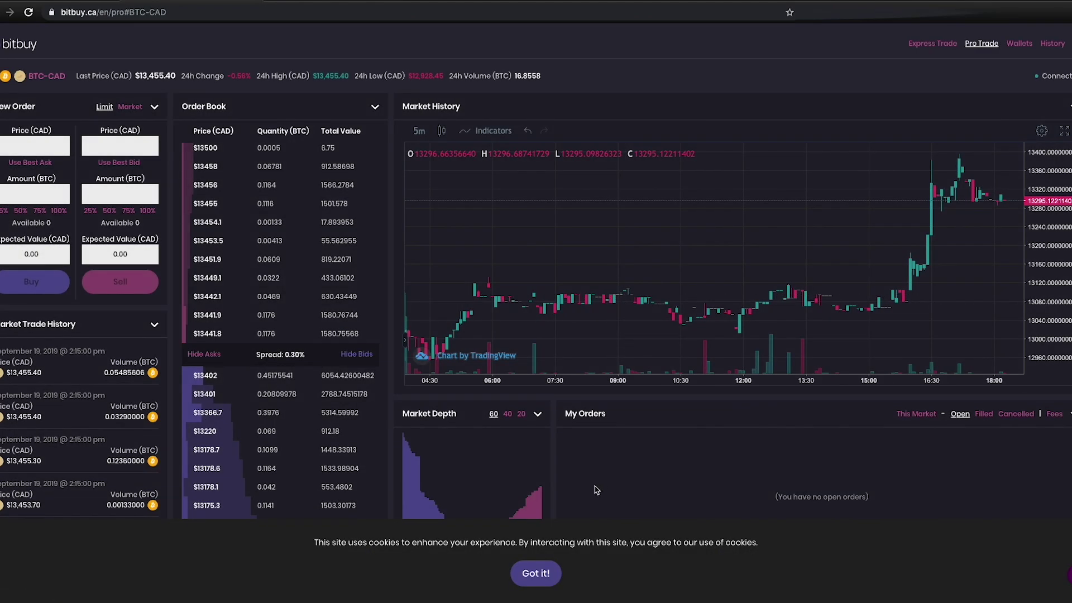
# - Dismiss the cookie banner and go back from Pro Trade to the Express Trade balances page
pyautogui.click(536, 574)
pyautogui.moveTo(527, 476)
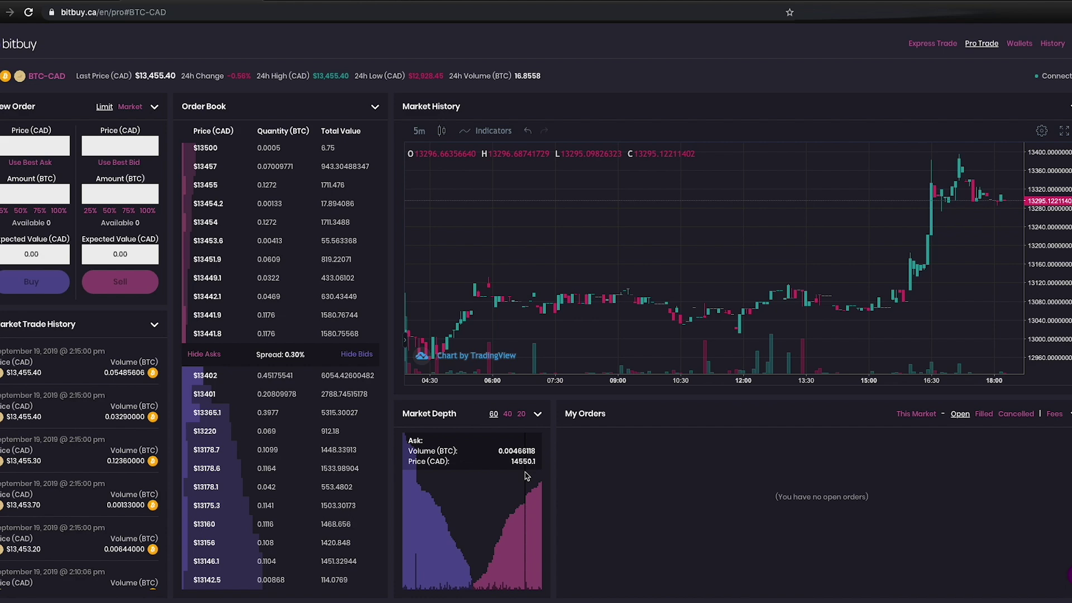
pyautogui.click(916, 43)
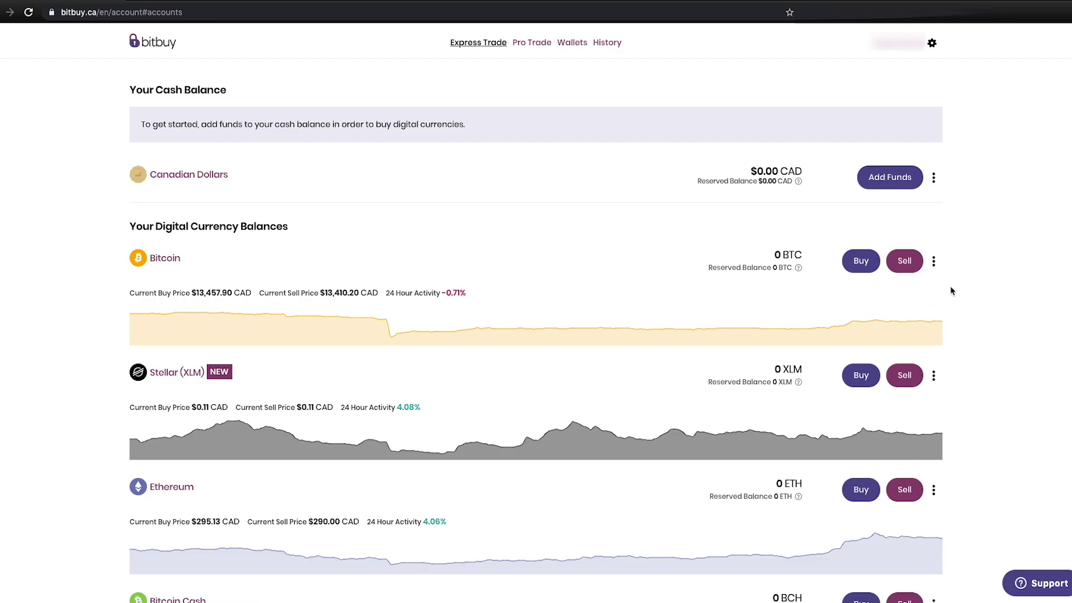
# - View the Bitcoin deposit address from the Bitcoin row's options menu, then reopen its deposit and withdraw options
pyautogui.click(936, 266)
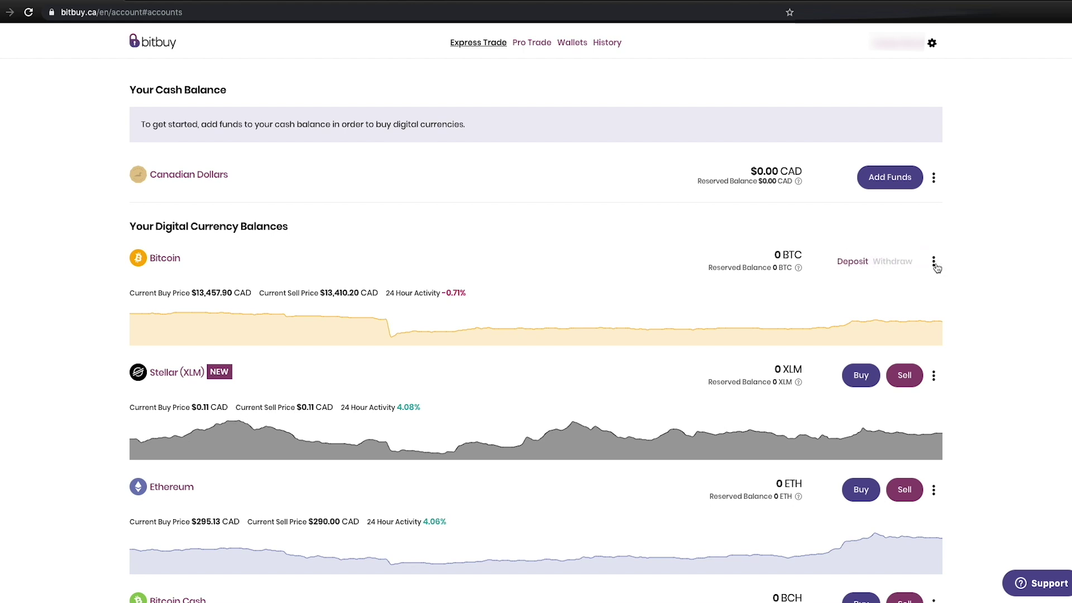
pyautogui.click(854, 262)
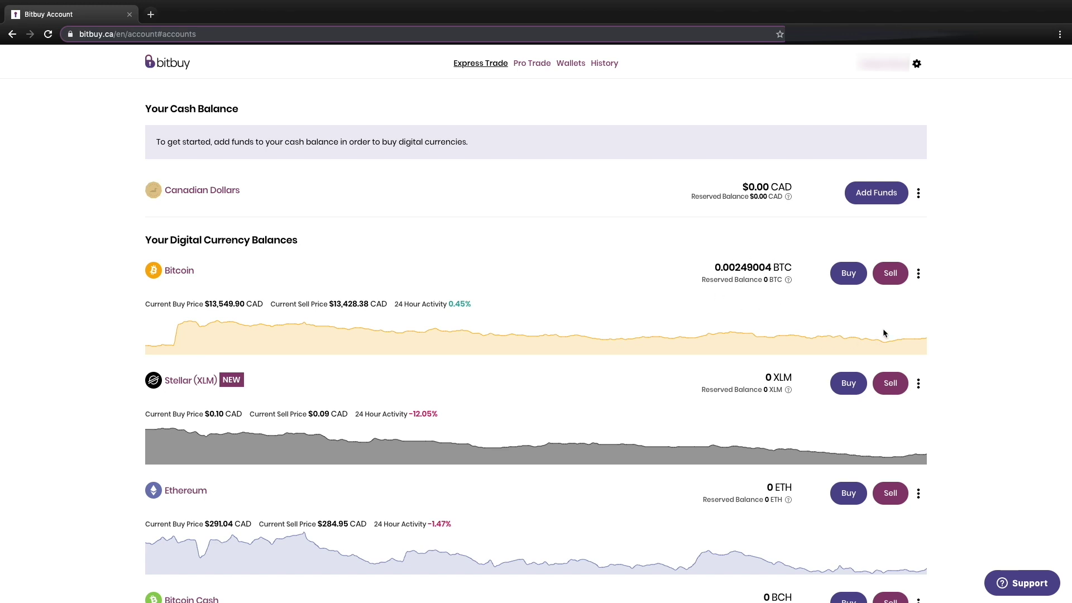
pyautogui.click(919, 277)
# - Sell the full 0.00249004 BTC balance for $33.43 CAD, confirming with the authenticator code
pyautogui.click(891, 277)
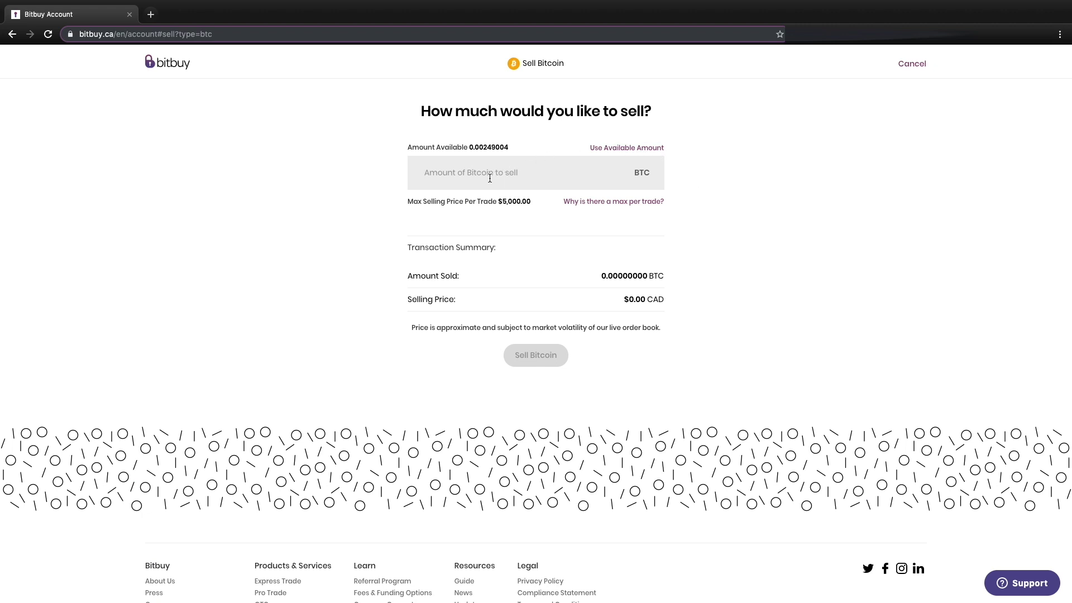
pyautogui.click(618, 149)
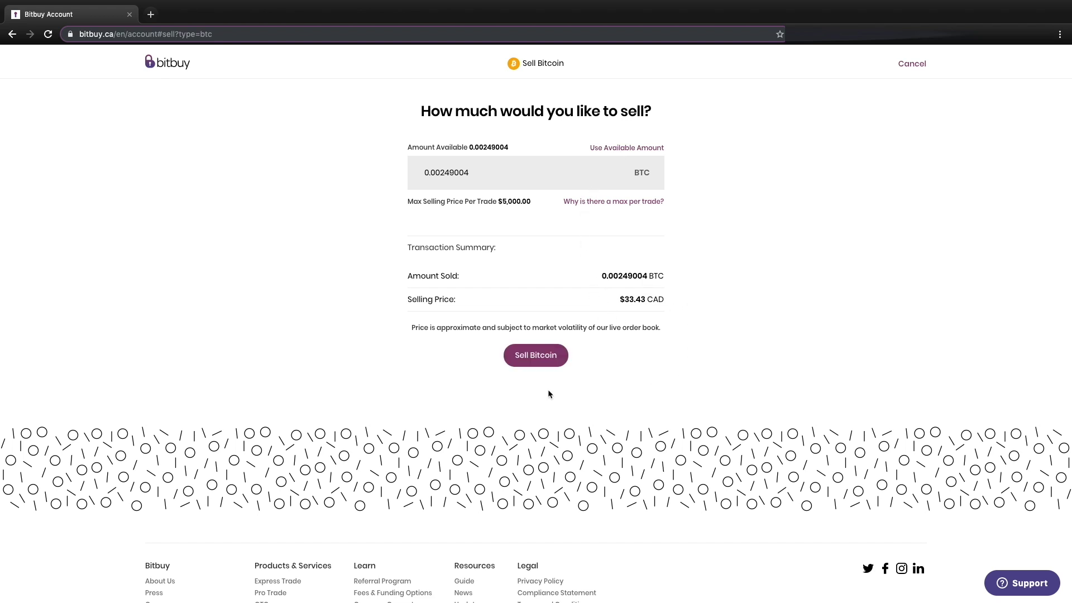
pyautogui.click(551, 355)
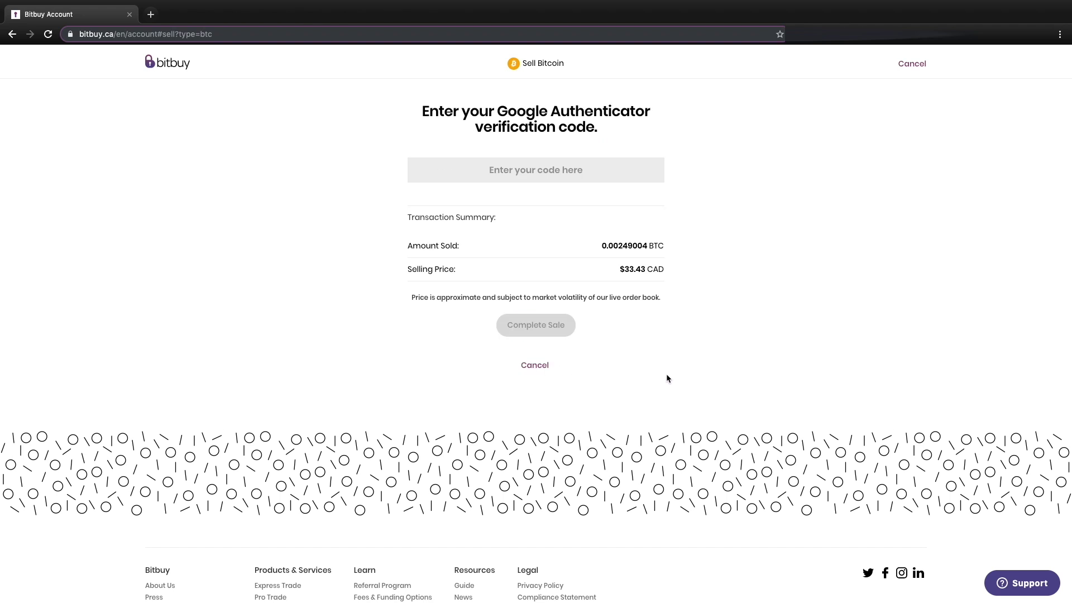
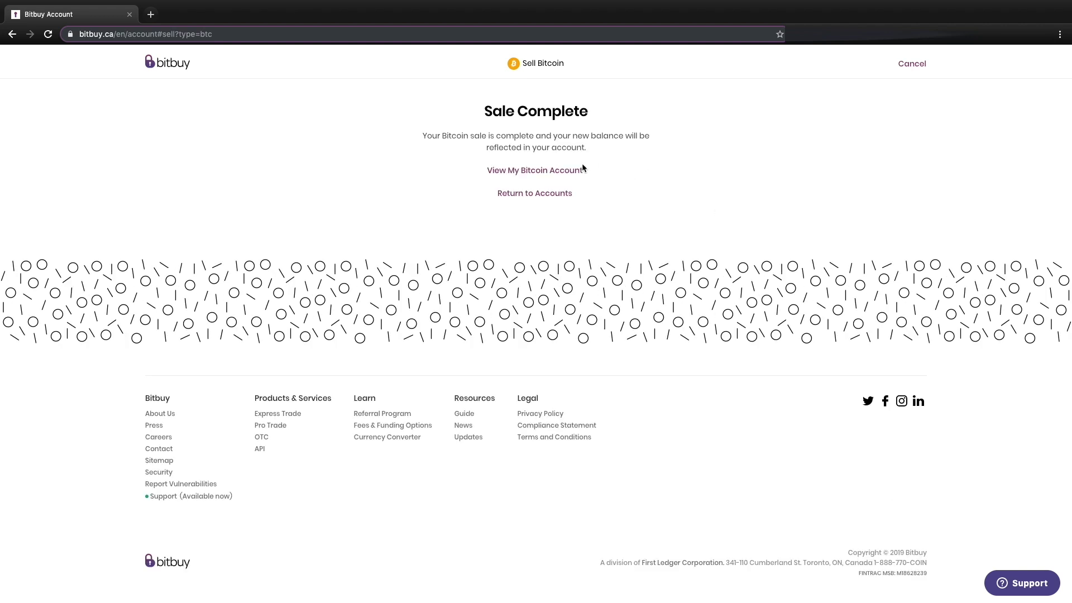
pyautogui.click(539, 194)
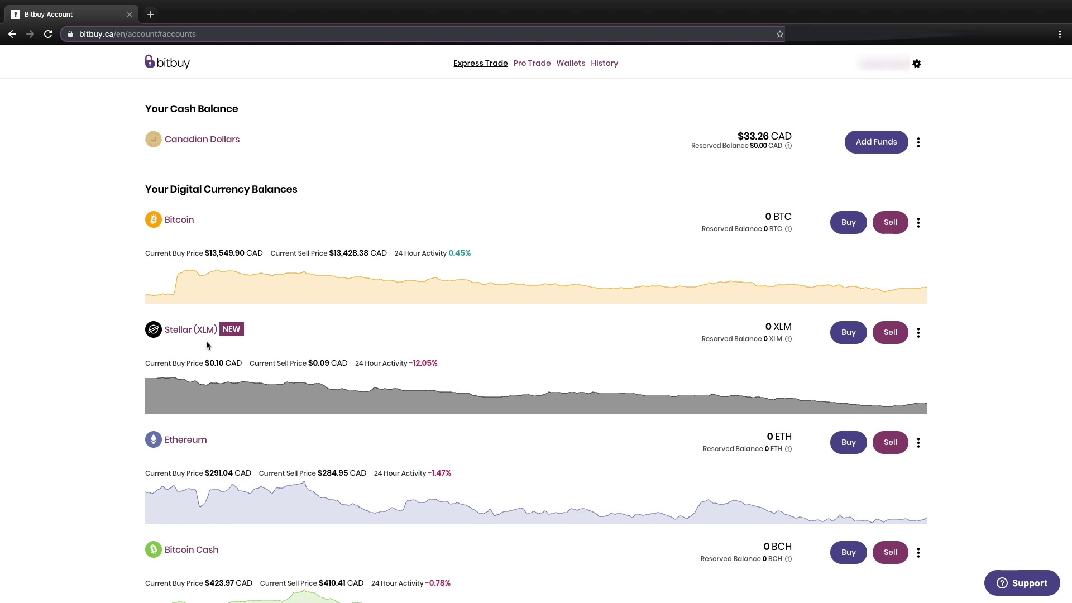
# - Buy Stellar with all $33.26 CAD, confirm with the verification code, and view the XLM account
pyautogui.click(848, 340)
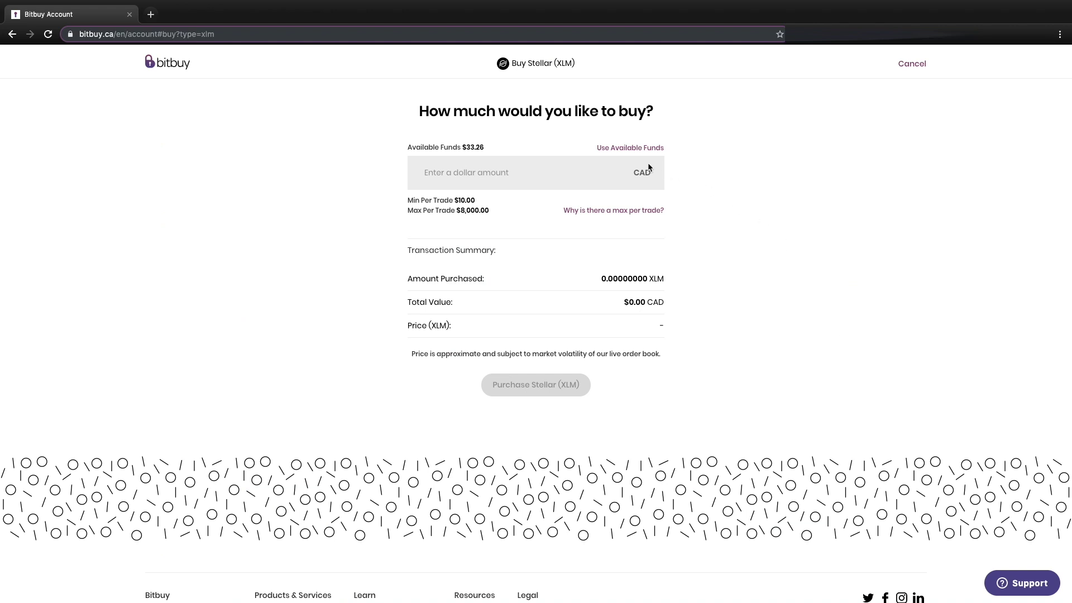
pyautogui.click(627, 148)
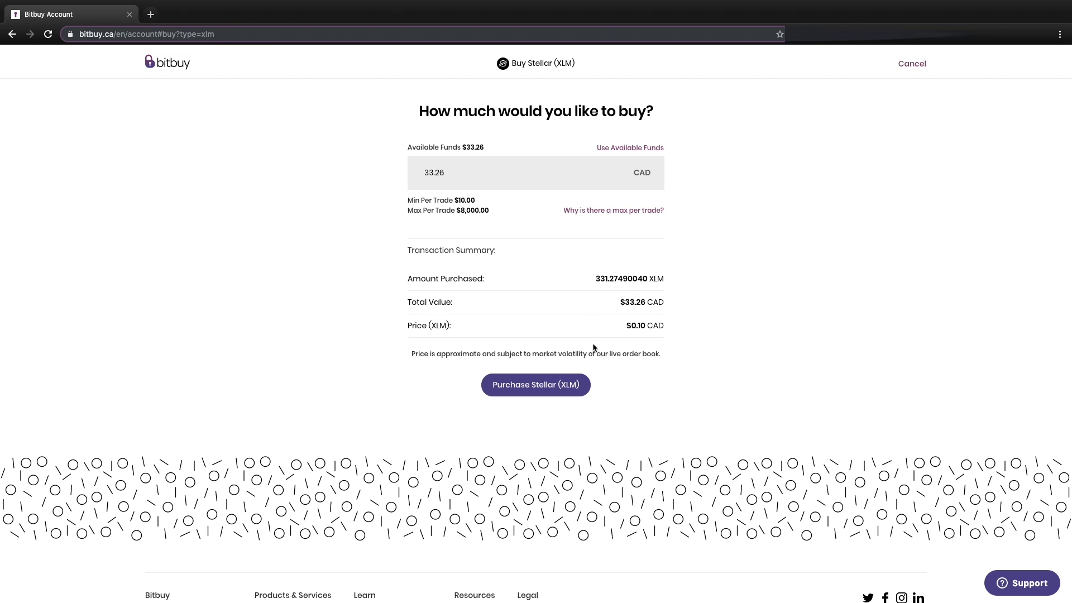
pyautogui.click(564, 386)
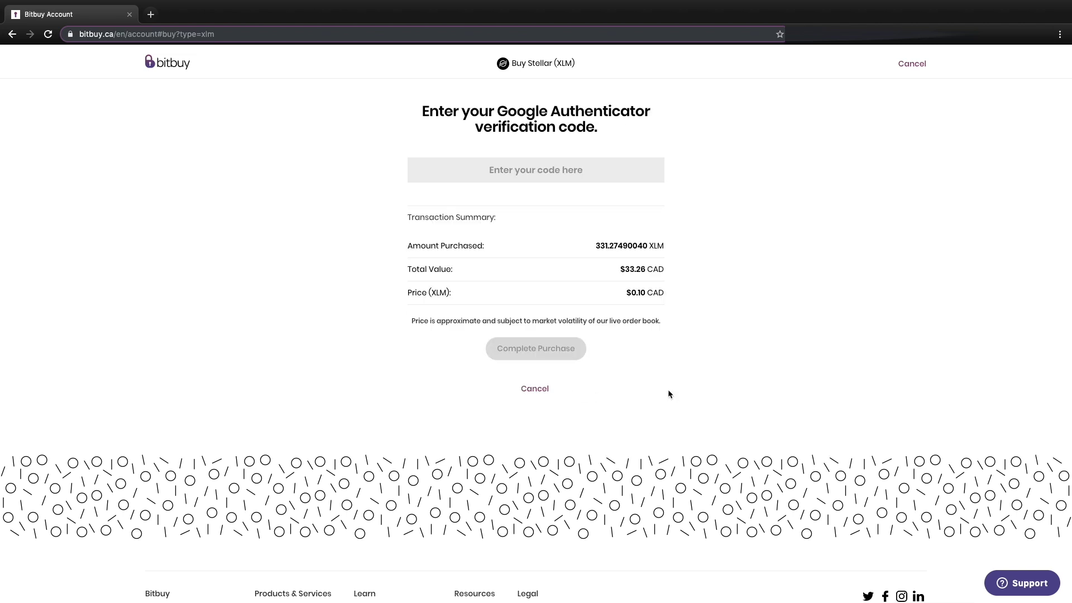
pyautogui.press('Return')
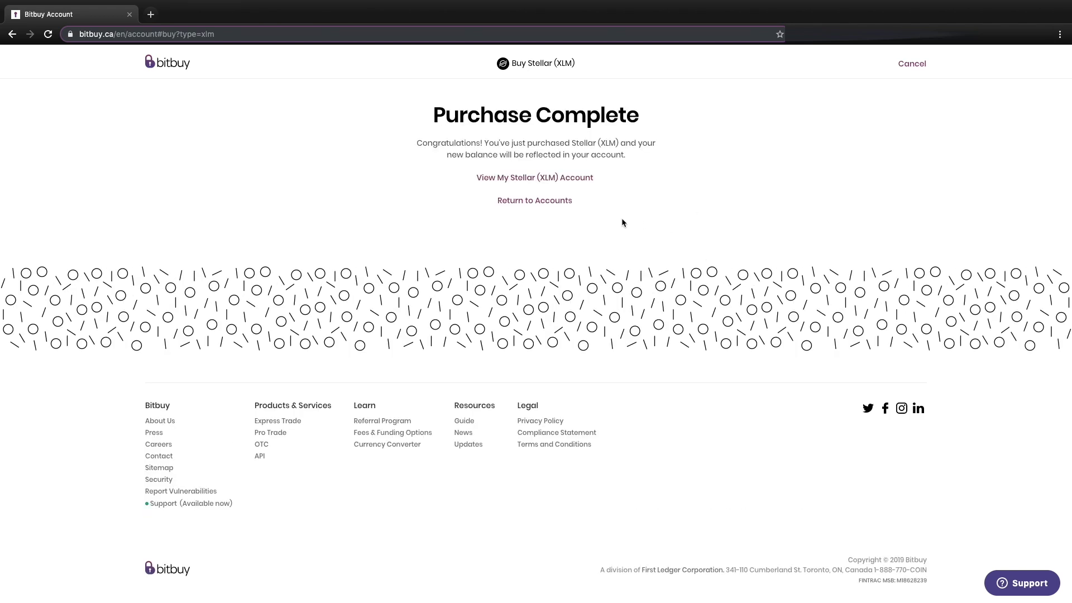
pyautogui.click(583, 178)
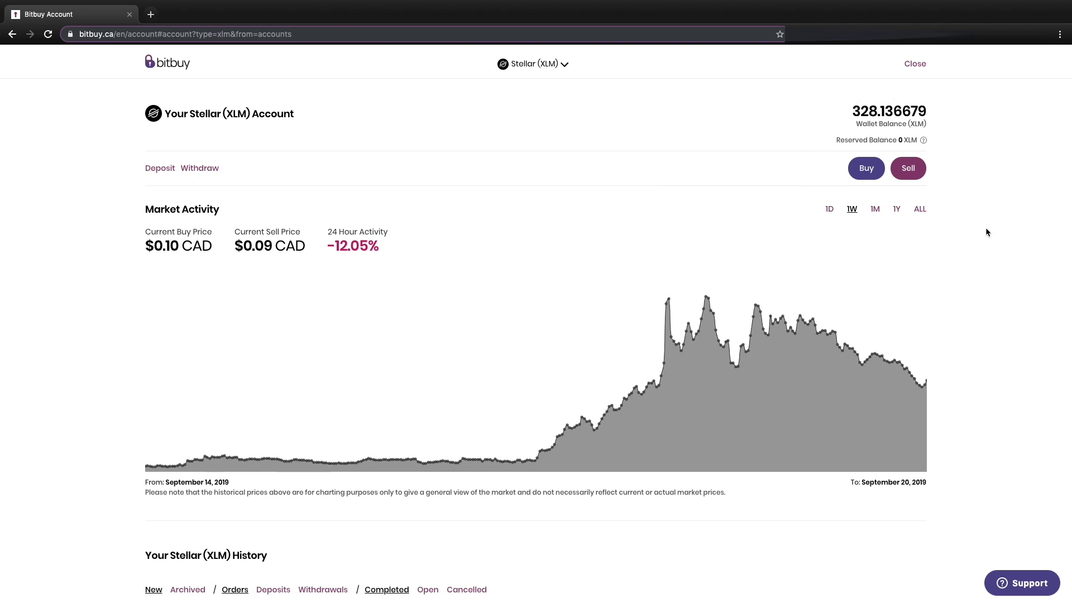
# - Sell 300 XLM for $27.66 CAD, confirming with the authenticator code, and return to accounts
pyautogui.scroll(-5, 987, 228)
pyautogui.scroll(-3, 987, 228)
pyautogui.scroll(7, 987, 227)
pyautogui.scroll(1, 987, 228)
pyautogui.click(919, 65)
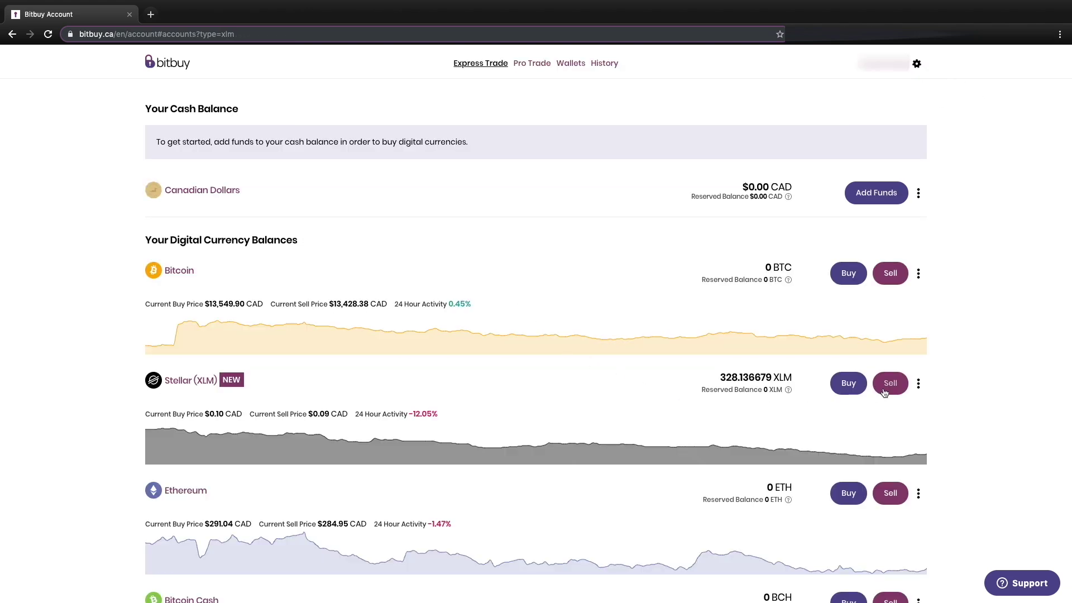
pyautogui.click(885, 390)
pyautogui.write('300')
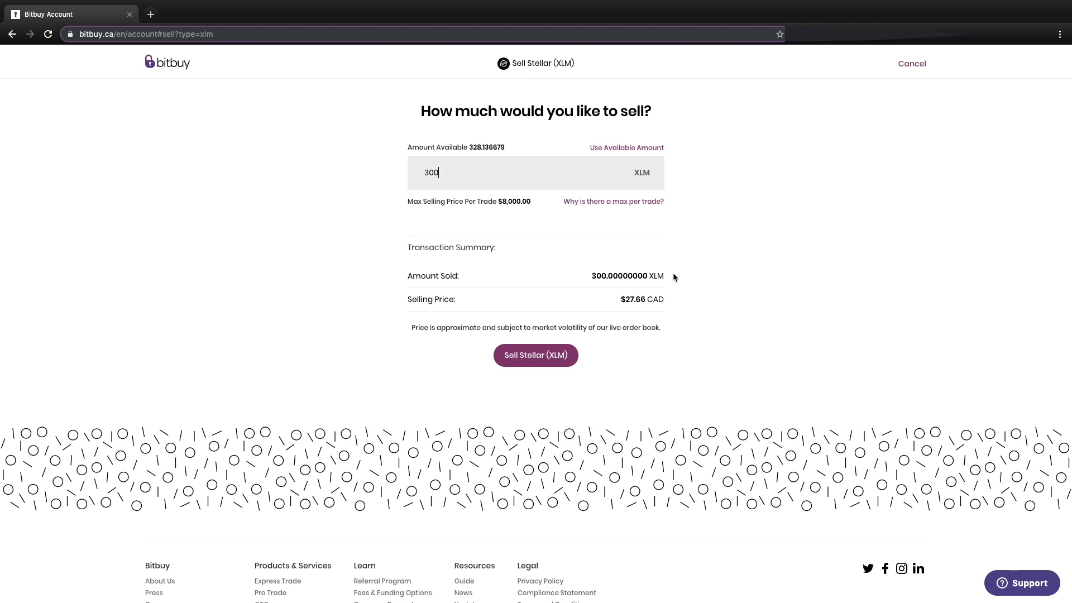
pyautogui.click(545, 360)
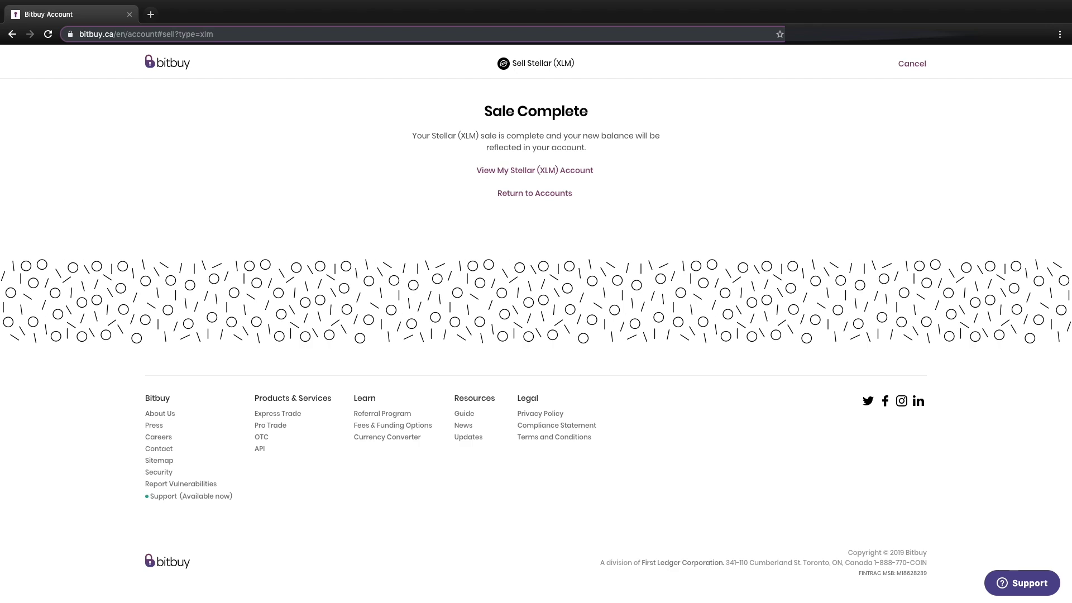
pyautogui.click(535, 193)
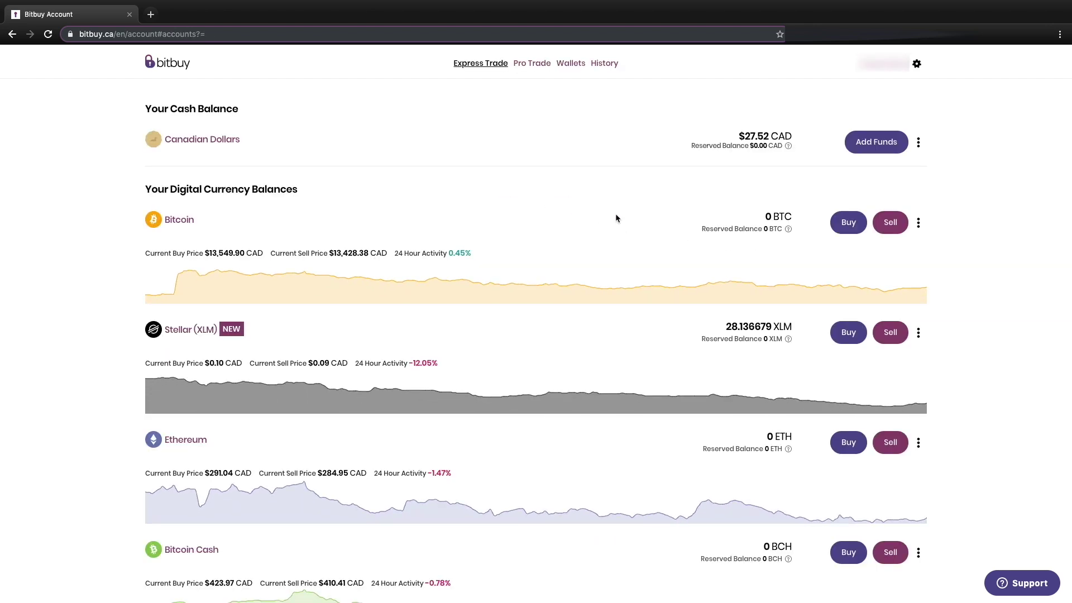
# - Switch to Pro Trade and open the list of trading pairs
pyautogui.click(533, 64)
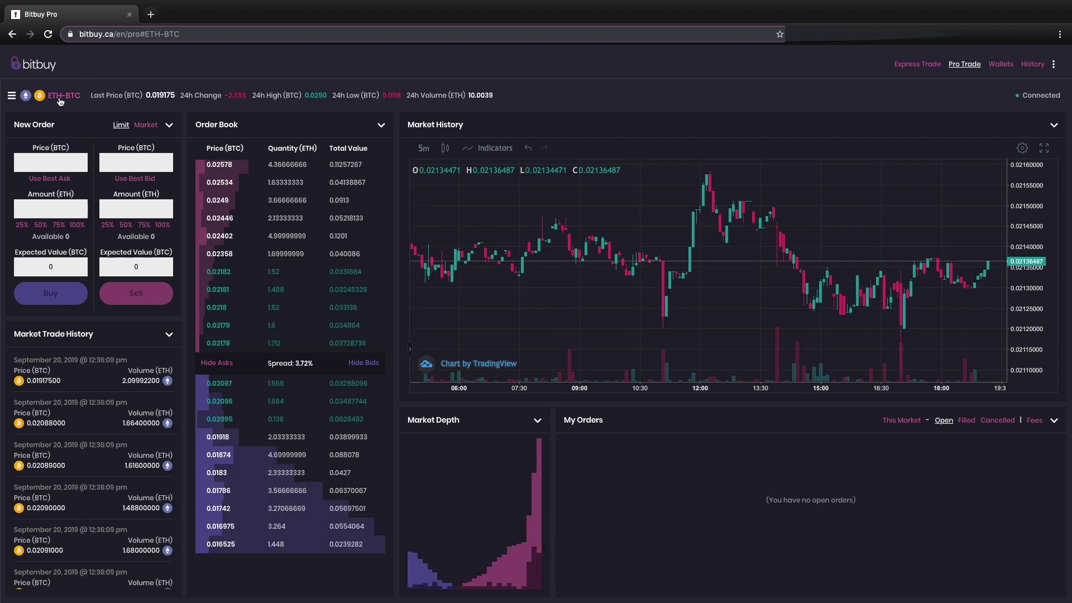
pyautogui.click(59, 97)
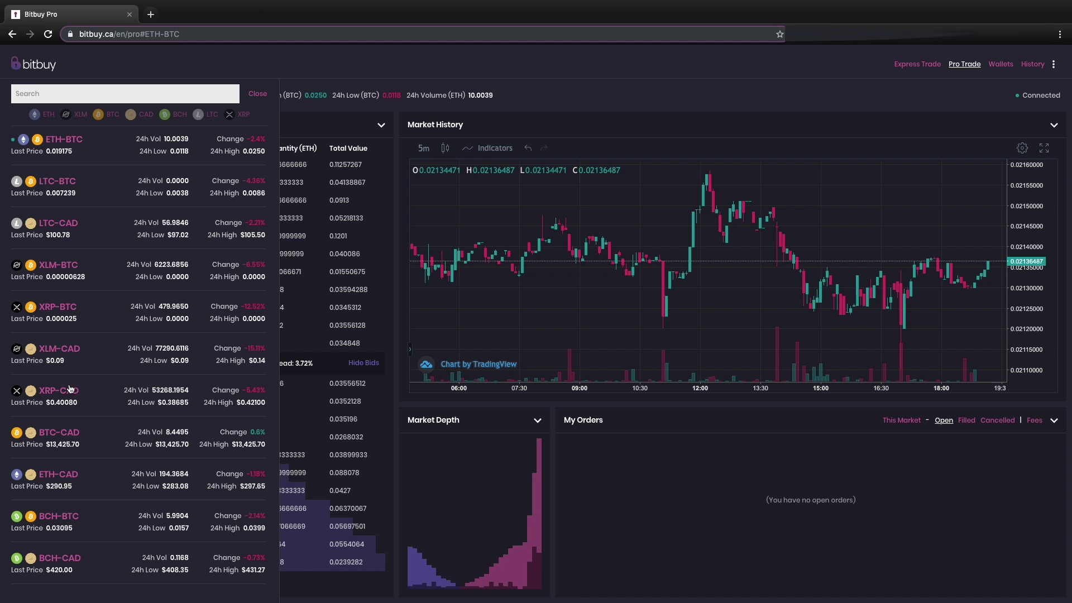
# - Switch to ETH-CAD and prefill the buy (0.04716558 ETH at 291.82 CAD) and sell forms at 50%
pyautogui.click(82, 484)
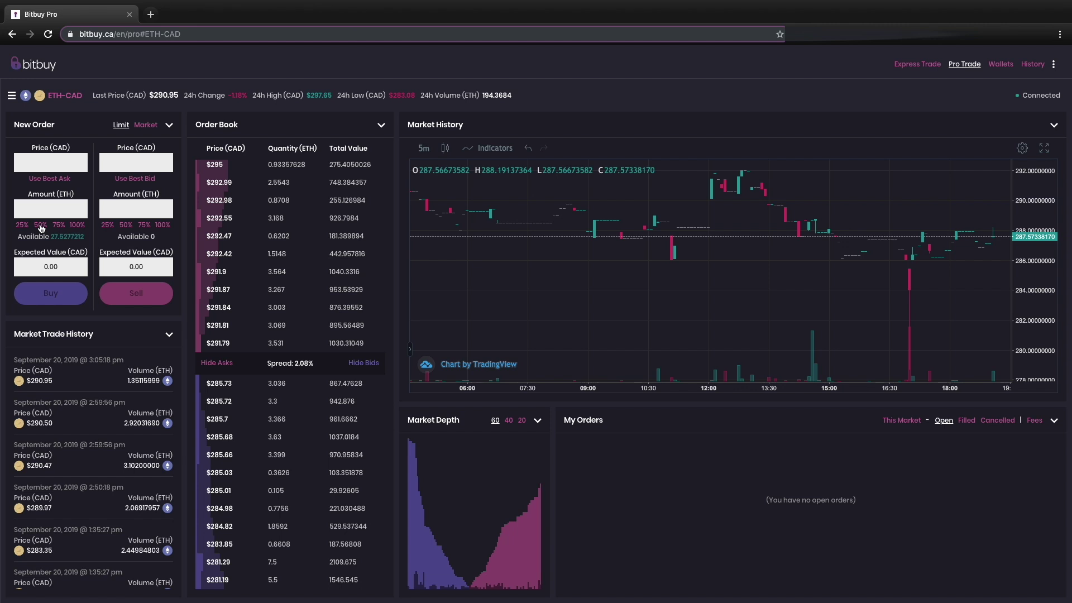
pyautogui.click(40, 226)
pyautogui.click(128, 225)
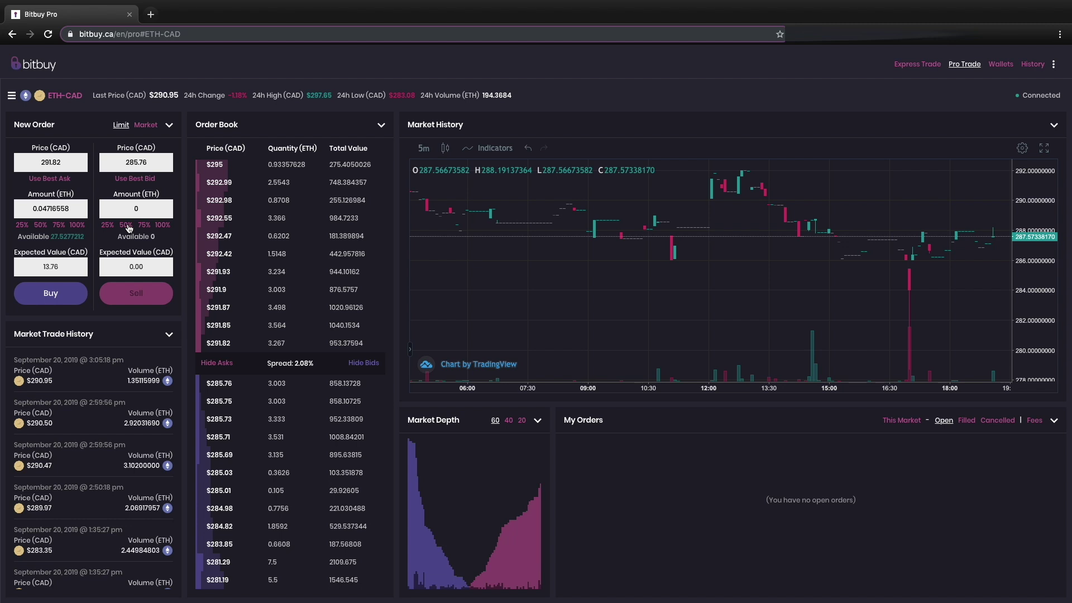
# - Fill the Buy form from several order book asks, ending at 2.97 ETH at 291.92 CAD
pyautogui.click(272, 273)
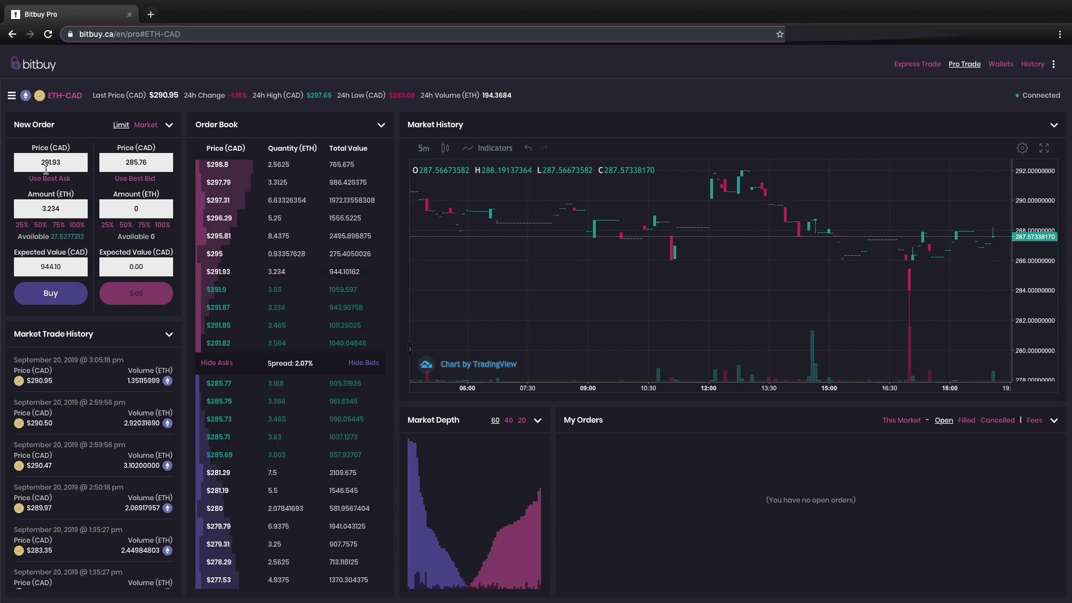
pyautogui.click(263, 183)
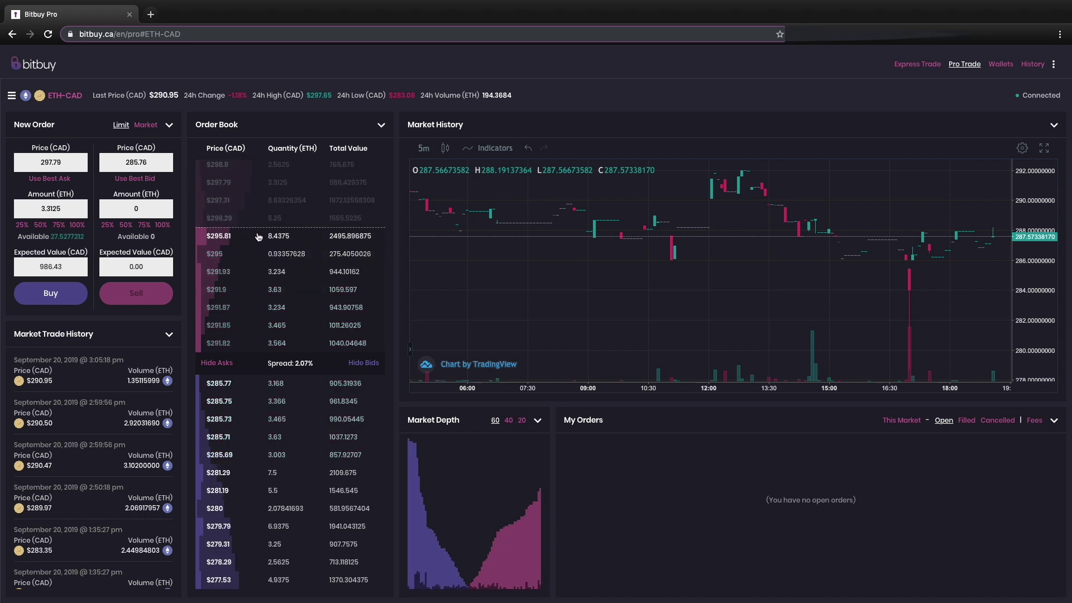
pyautogui.click(271, 307)
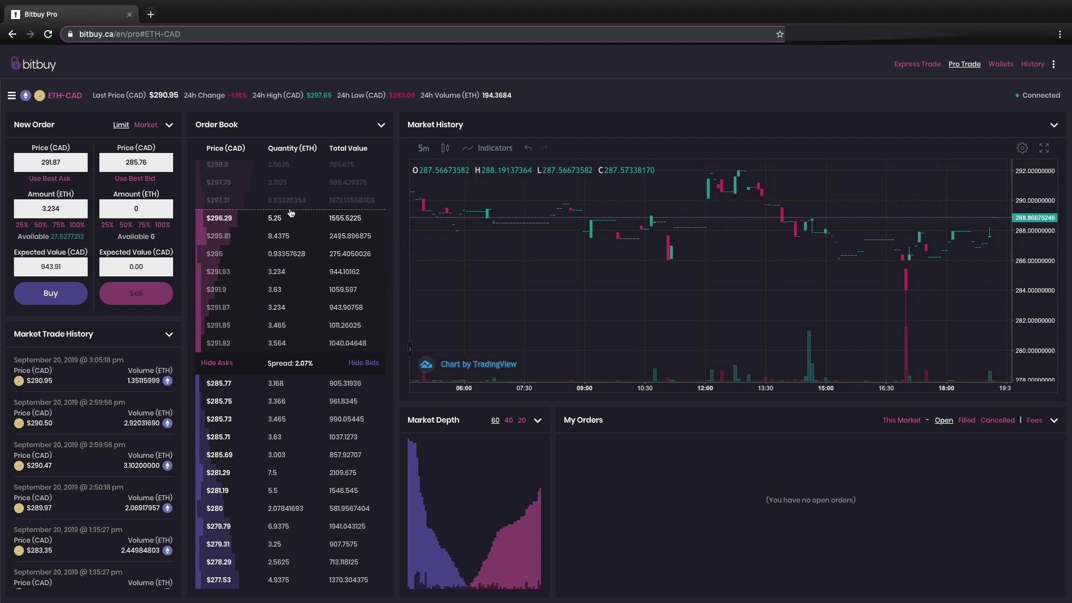
pyautogui.click(289, 173)
pyautogui.scroll(5, 288, 180)
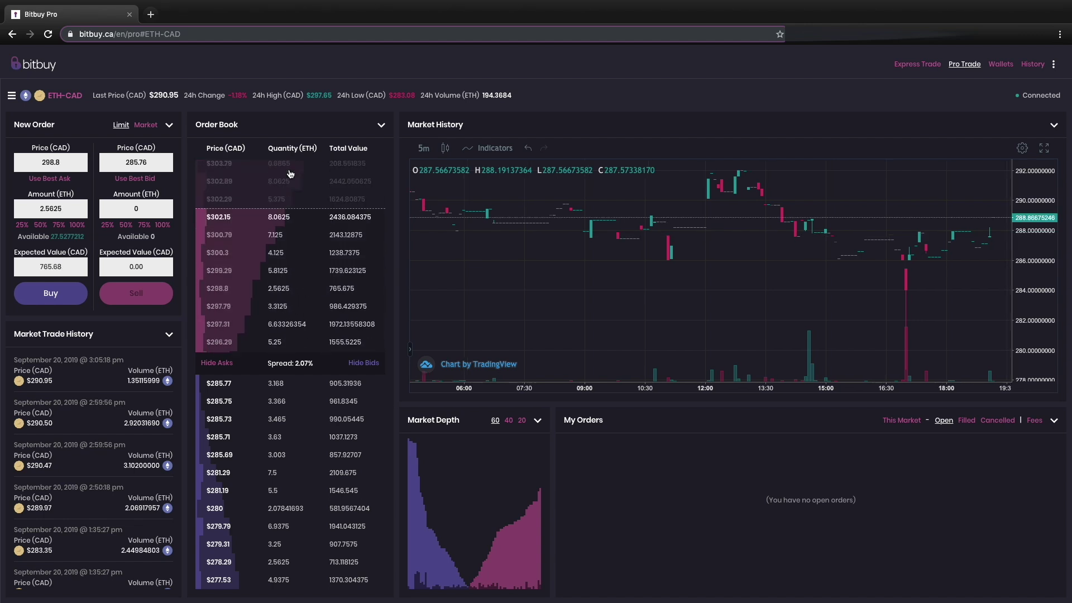
pyautogui.scroll(-5, 286, 182)
pyautogui.click(268, 268)
# - Fill the Sell form from the $285.78 and then $284.98 bids
pyautogui.click(249, 397)
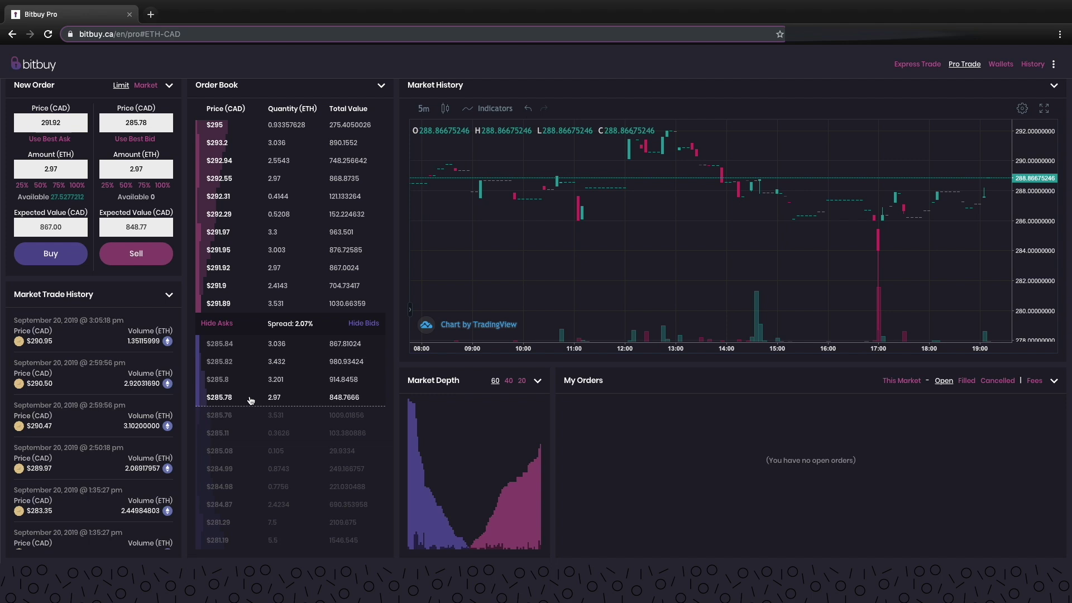
pyautogui.click(246, 485)
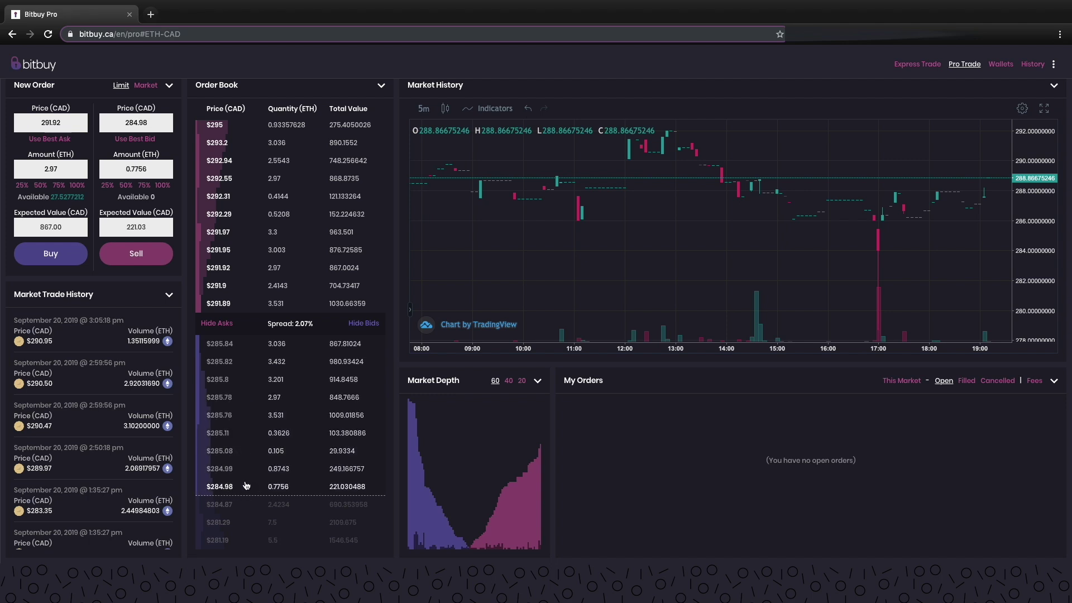
pyautogui.scroll(-5, 246, 447)
# - Switch the new ETH-CAD order to Market, priced at best ask 292.16 and best bid 286.08 CAD
pyautogui.click(250, 420)
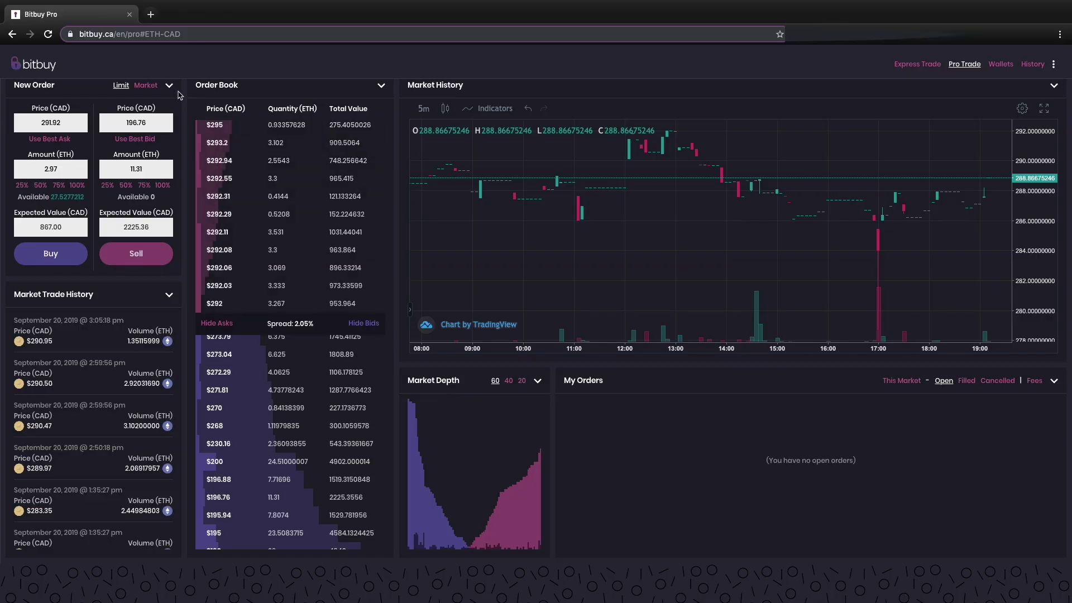
pyautogui.click(143, 85)
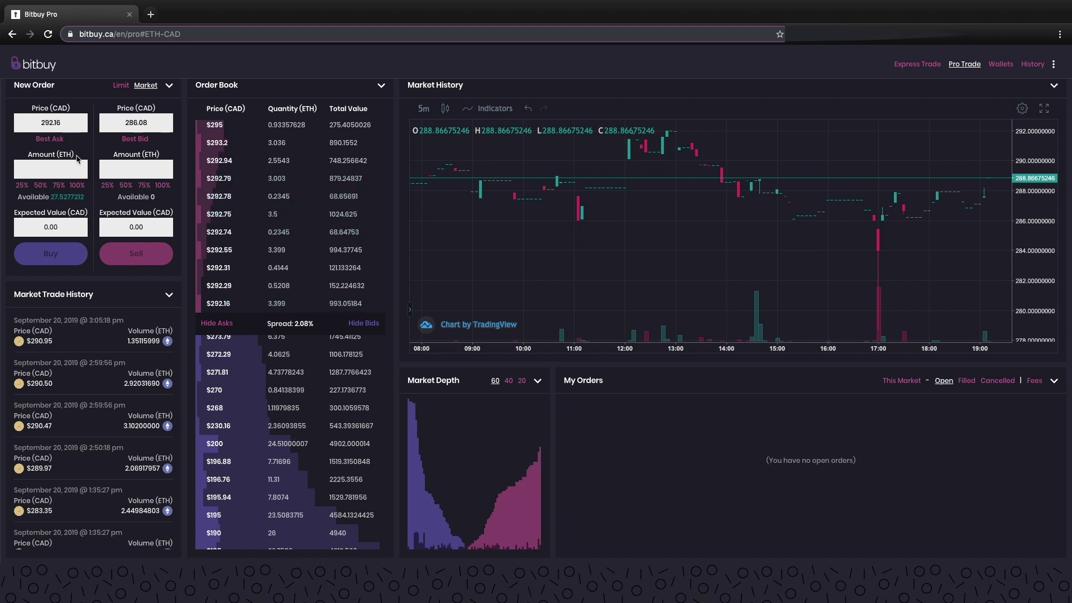
# - Market-buy ETH using 50% of the available funds and view the filled orders
pyautogui.click(41, 186)
pyautogui.click(77, 256)
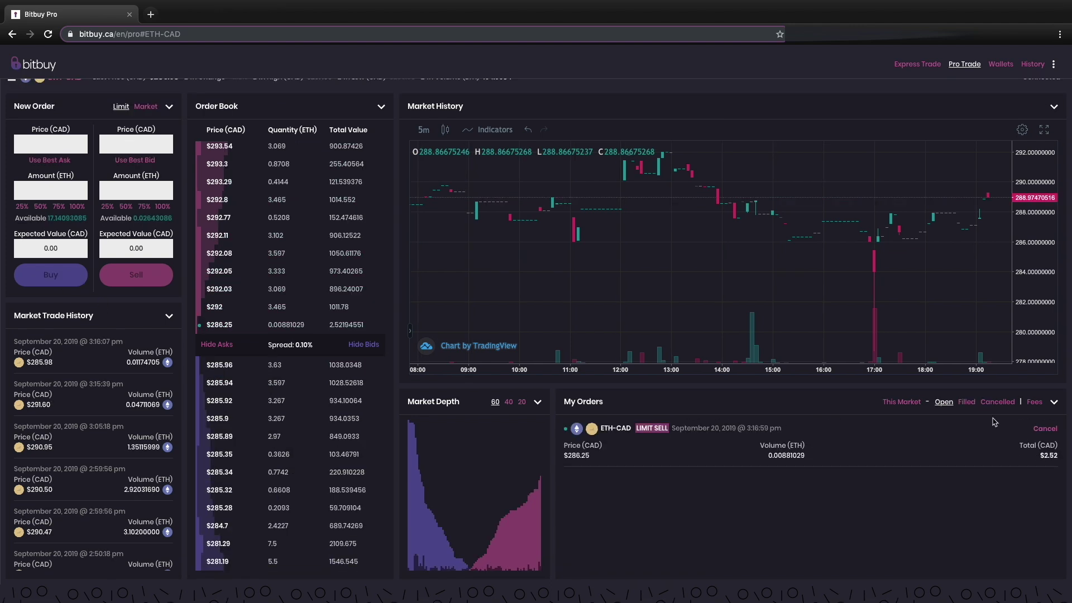
pyautogui.click(966, 403)
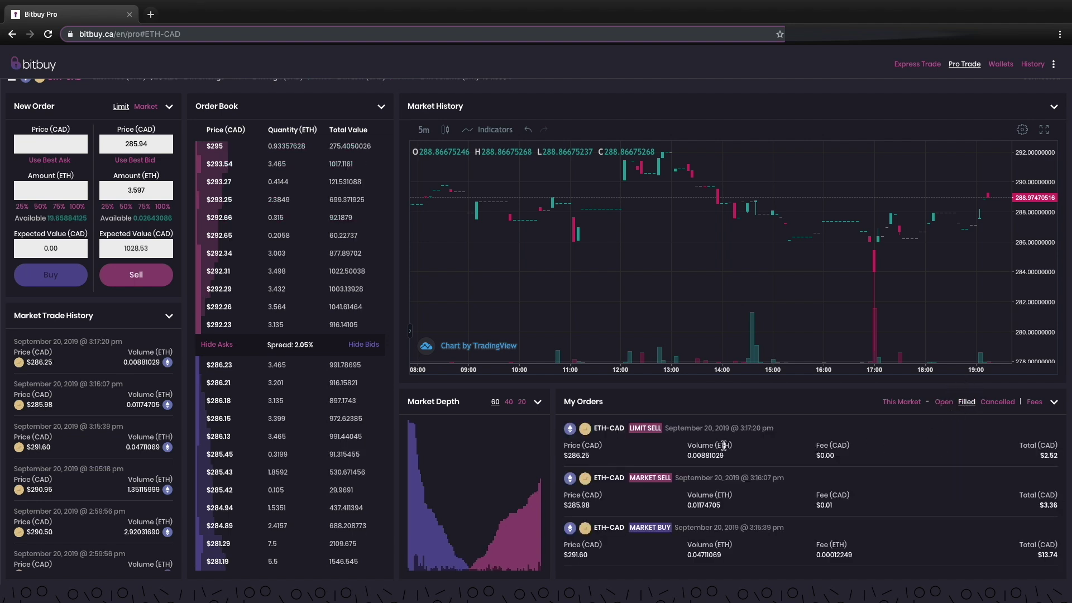
# - Check the open and filled order lists, including the 0.00881029 ETH limit sell at $286.25
pyautogui.scroll(-5, 781, 323)
pyautogui.scroll(3, 782, 323)
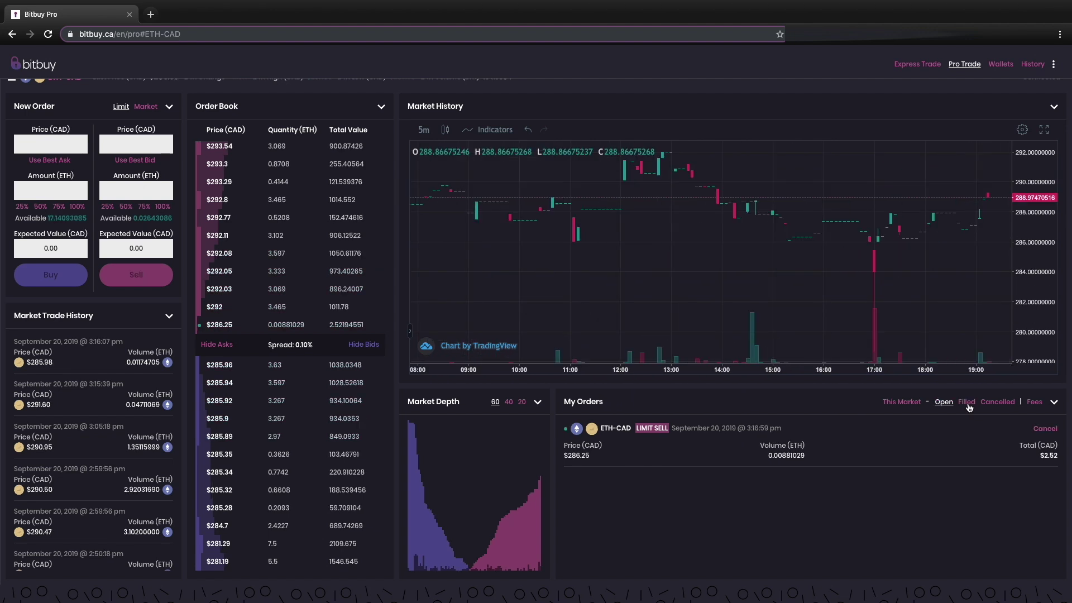
pyautogui.click(967, 403)
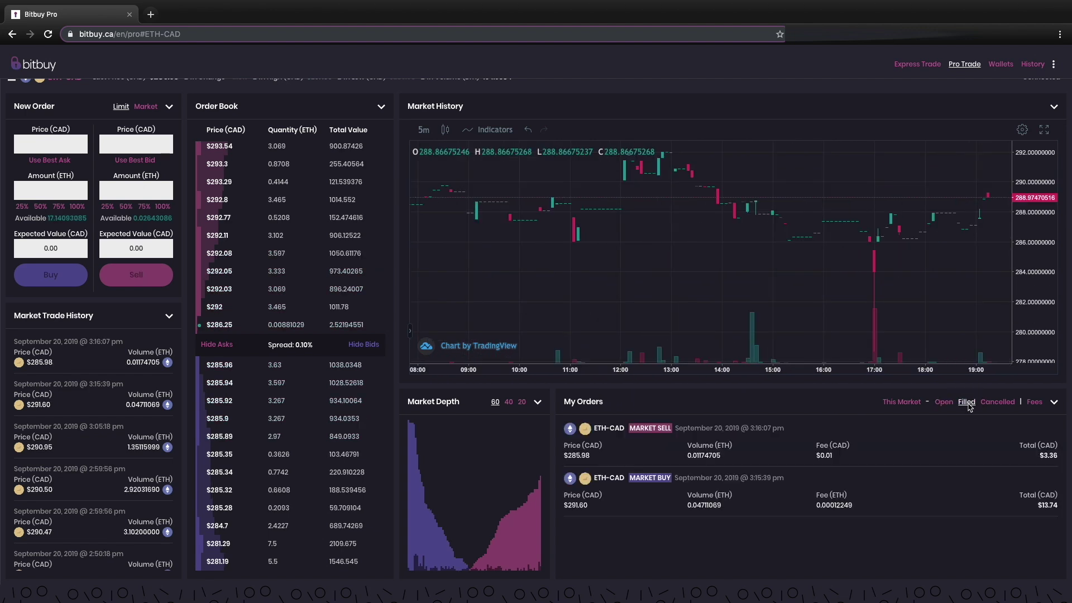
pyautogui.click(945, 403)
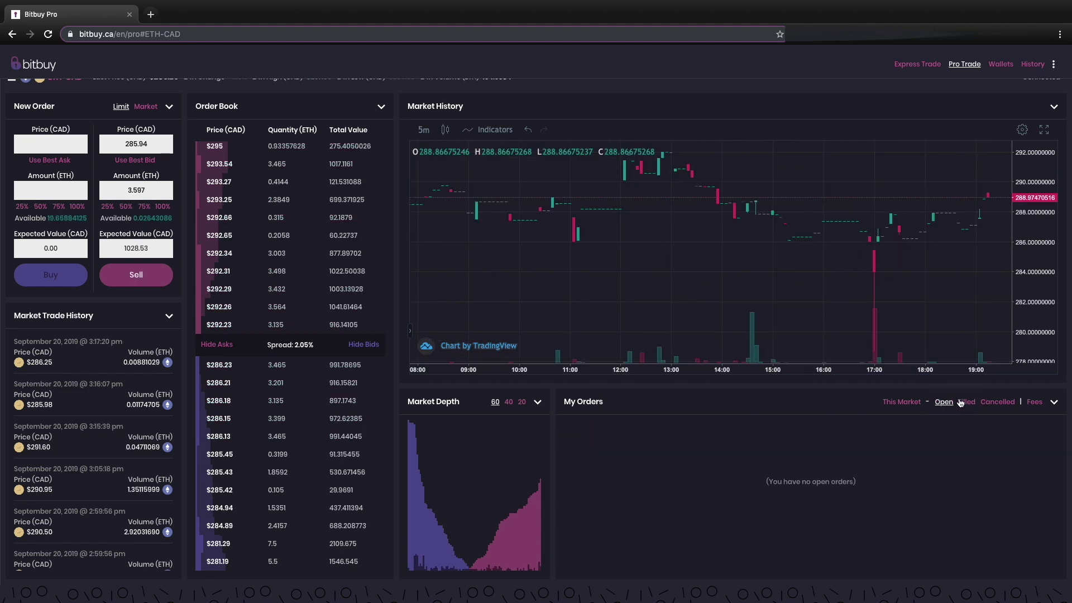
pyautogui.click(966, 403)
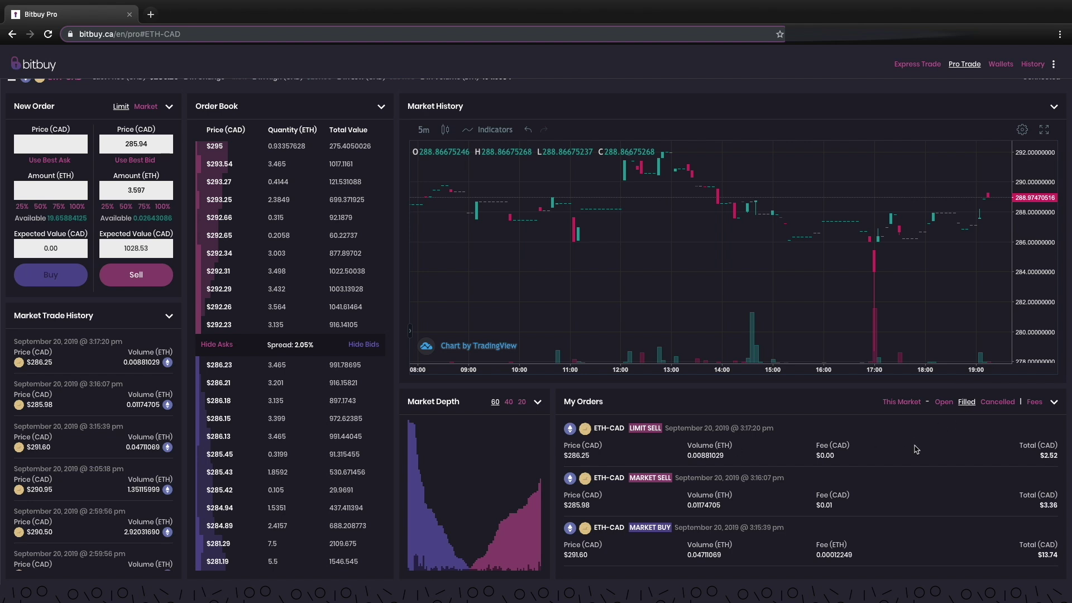
pyautogui.scroll(-8, 771, 334)
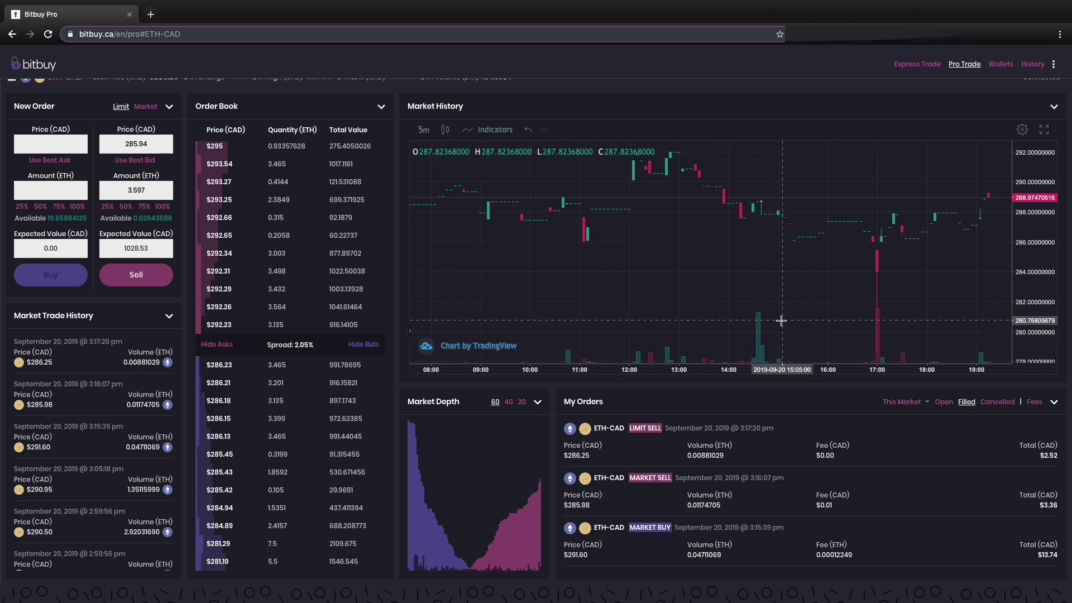
pyautogui.scroll(-5, 780, 323)
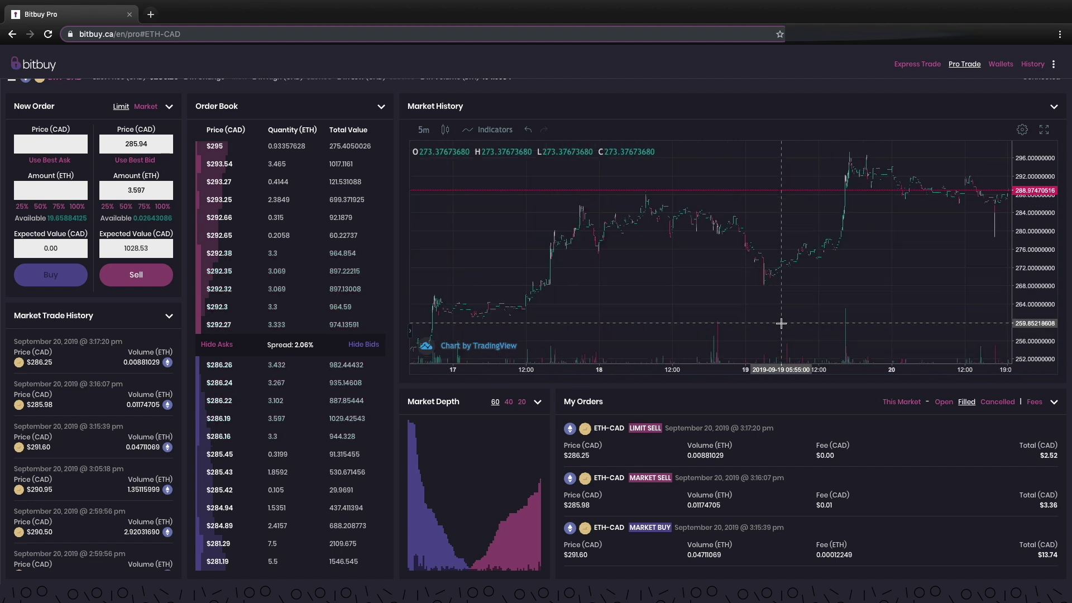
pyautogui.scroll(-3, 781, 324)
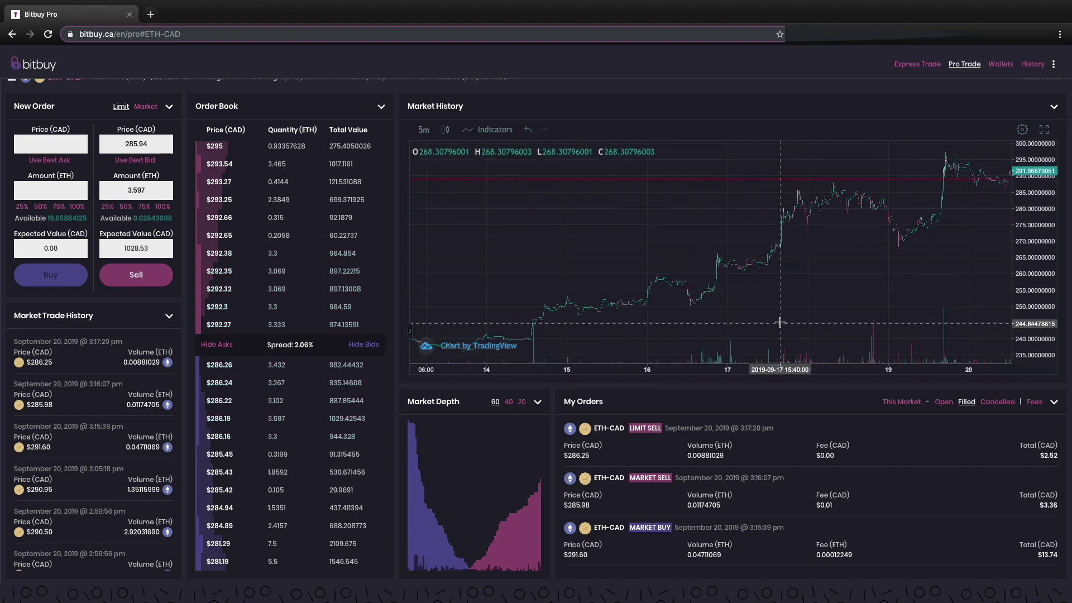
pyautogui.scroll(5, 780, 302)
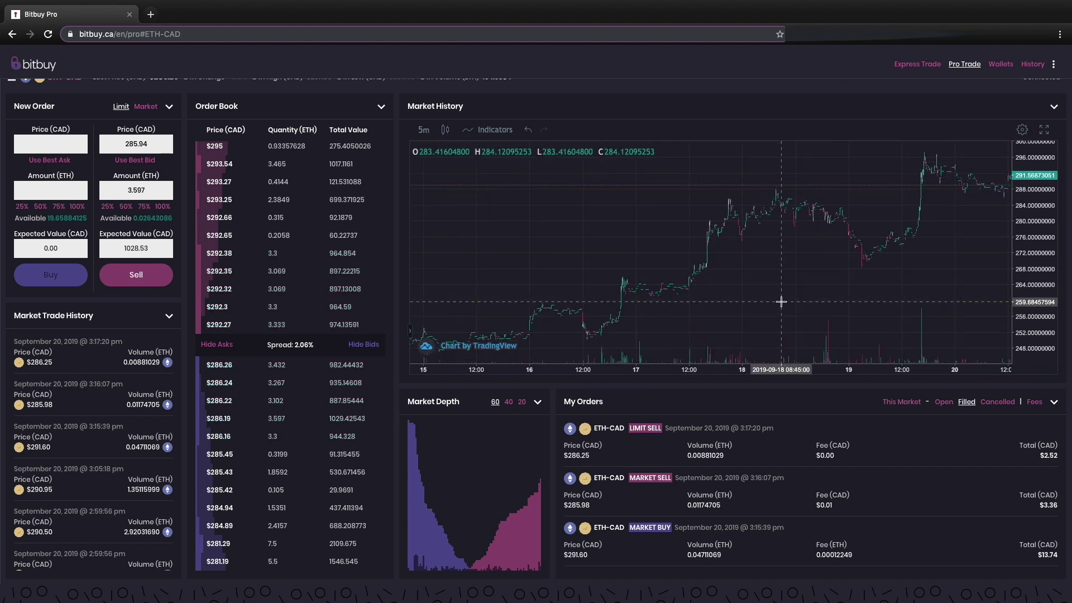
# - Add technical indicators to the ETH-CAD chart and draw the price series as bars
pyautogui.click(501, 133)
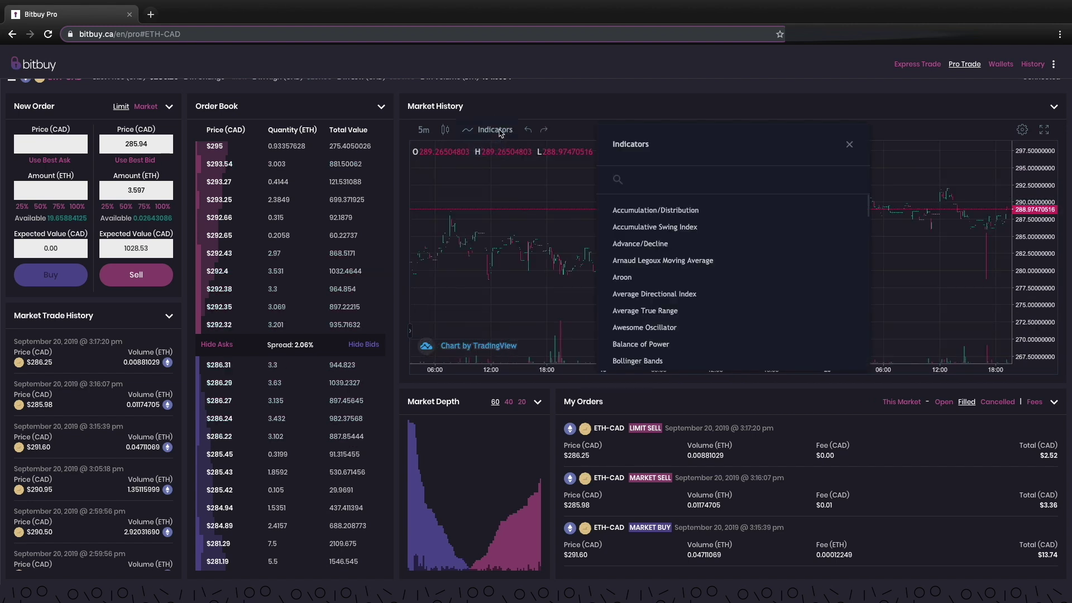
pyautogui.scroll(-3, 663, 257)
pyautogui.click(663, 255)
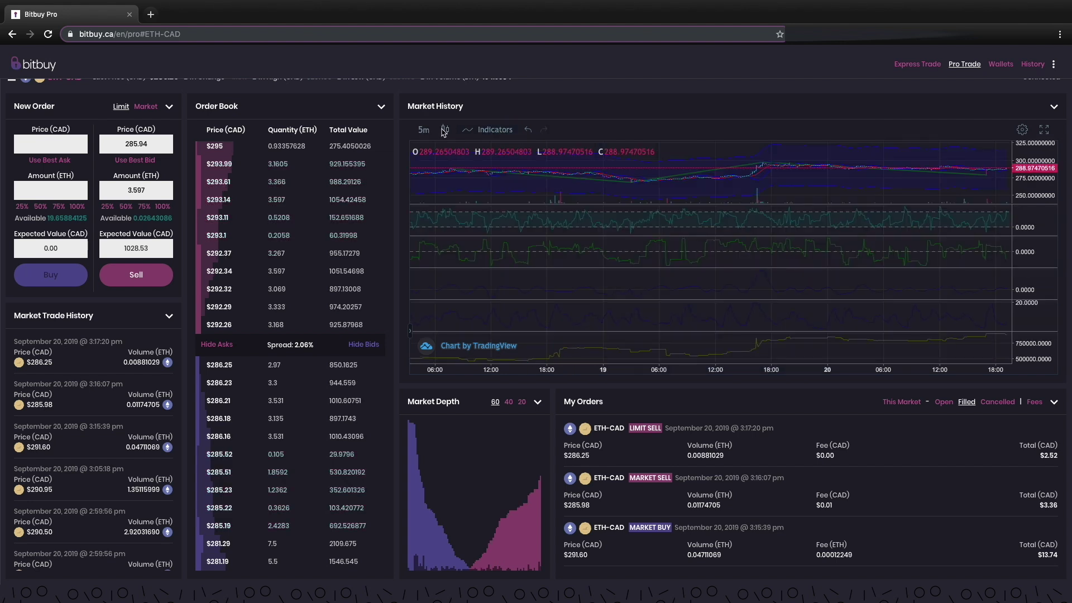
pyautogui.click(445, 130)
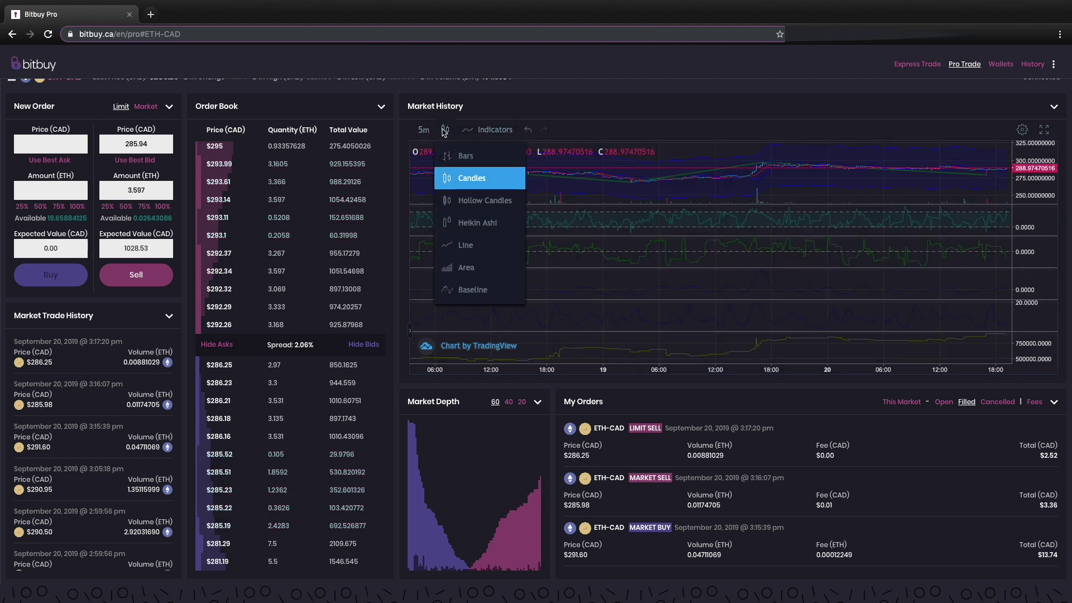
pyautogui.click(459, 160)
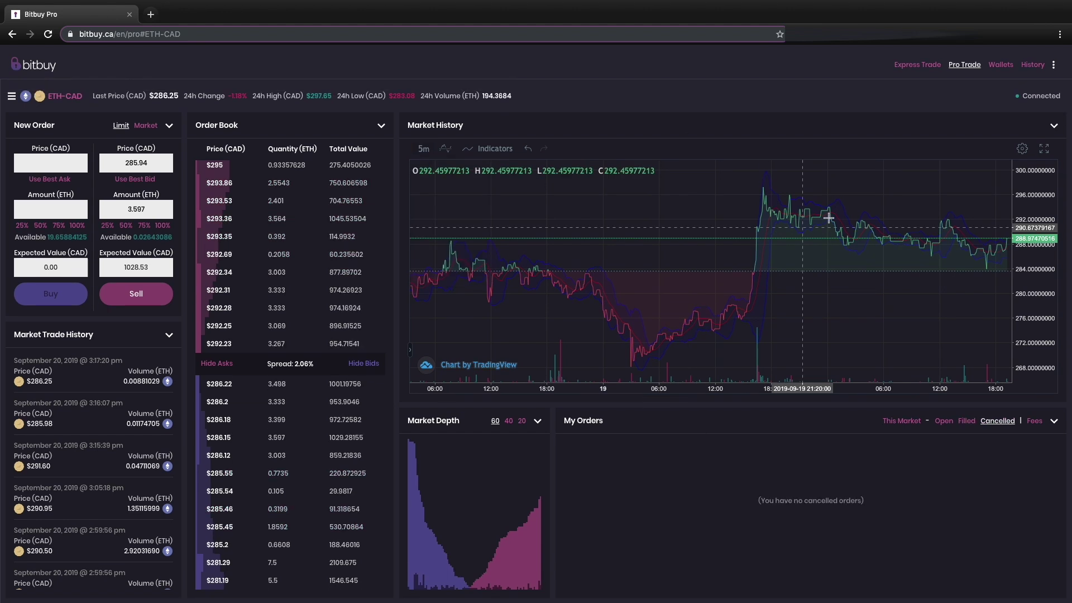
# - Check the Wallets balances table, then return to the account balances overview and scroll down
pyautogui.click(912, 65)
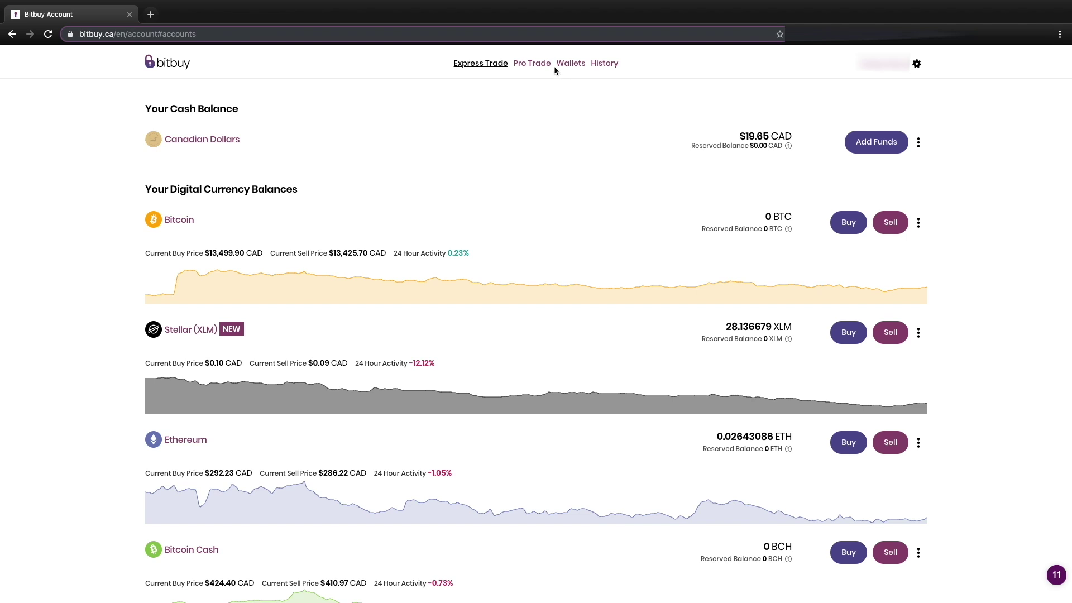
pyautogui.click(569, 63)
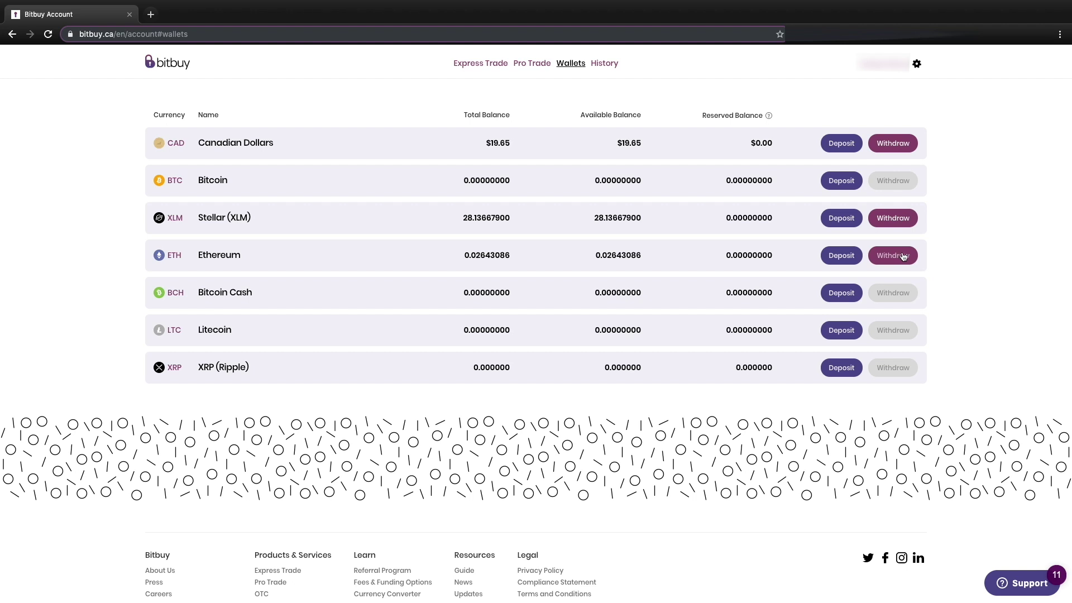
pyautogui.click(501, 66)
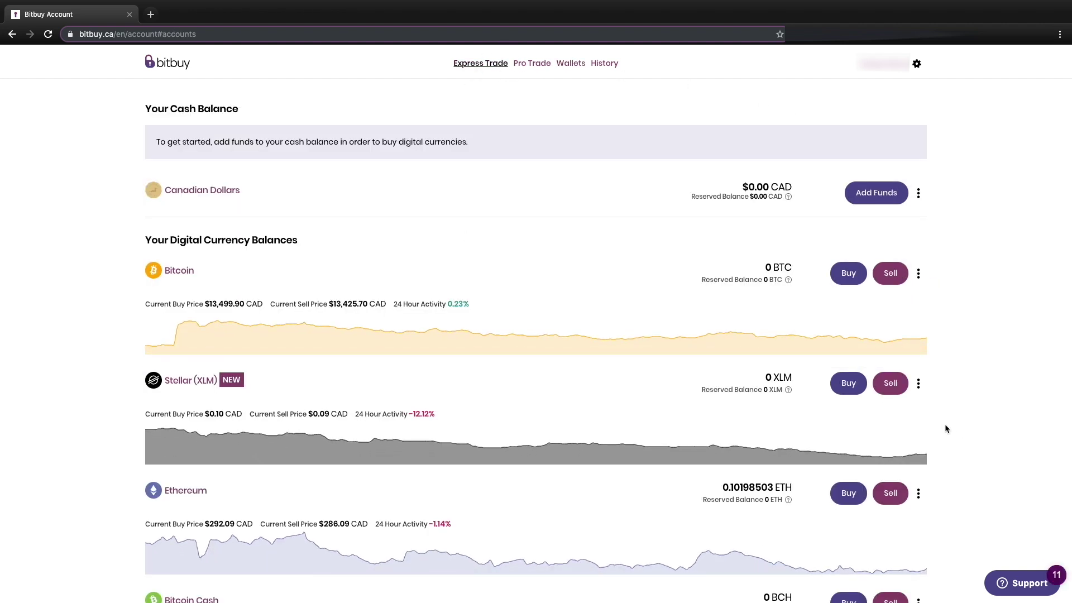
pyautogui.scroll(-3, 925, 493)
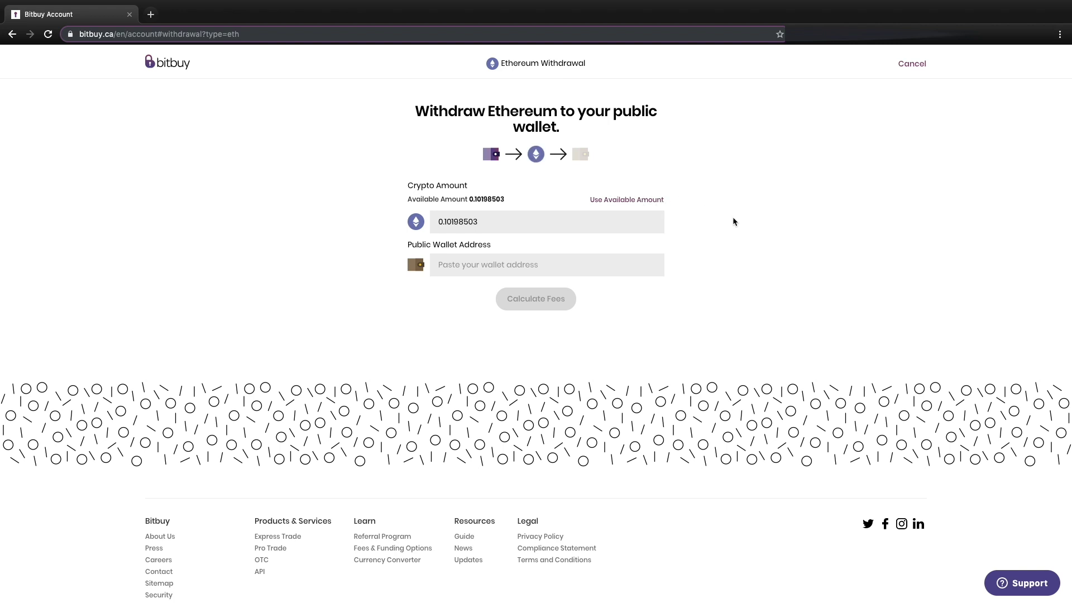
# - Enter the destination wallet, verify with the authenticator code, and submit the 0.10198503 ETH withdrawal
pyautogui.click(561, 266)
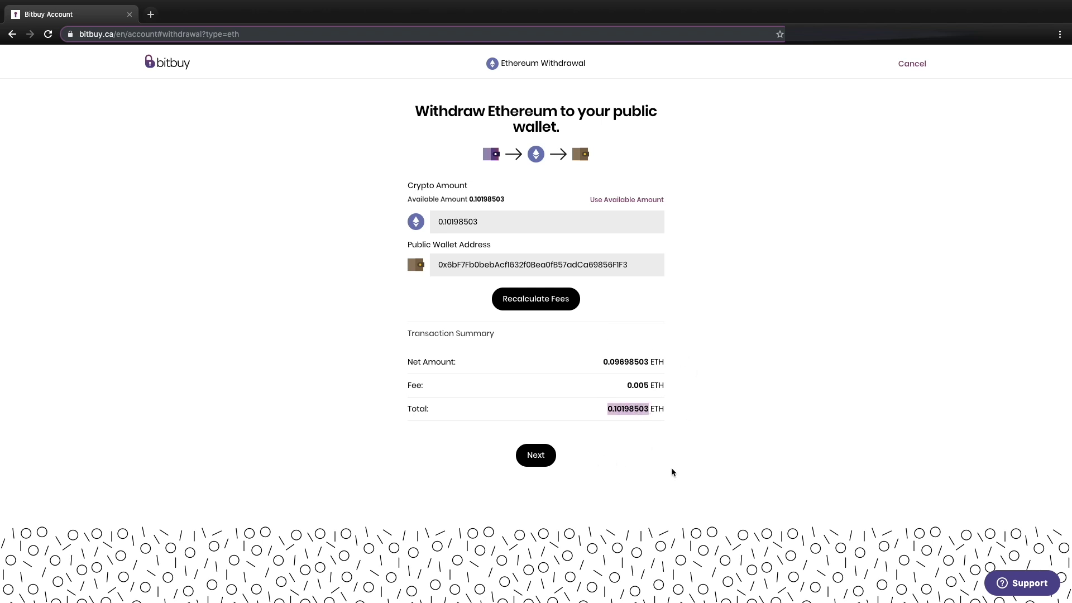
pyautogui.click(536, 455)
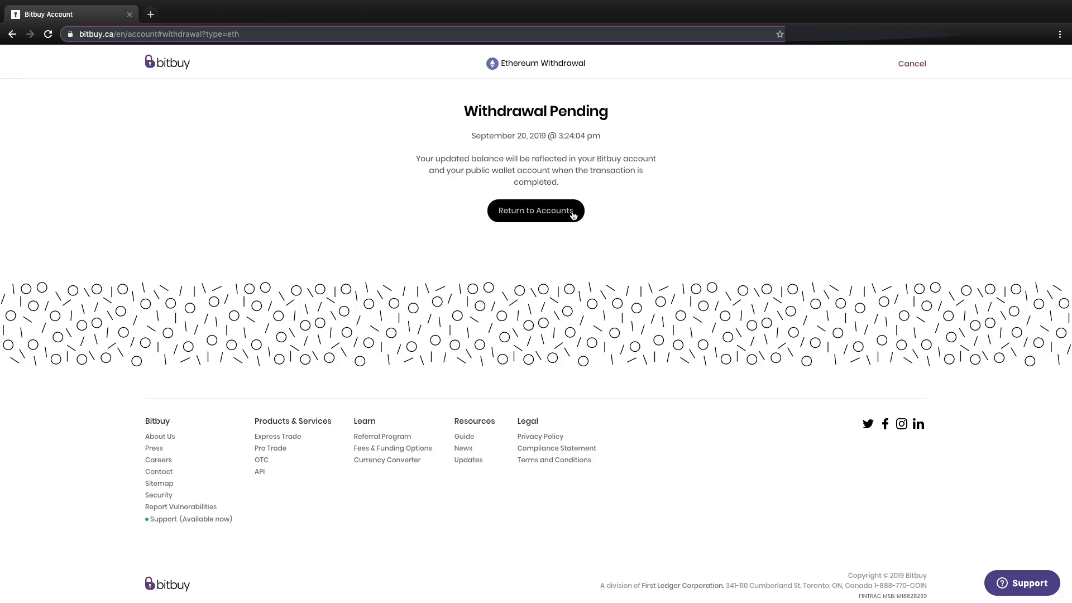
pyautogui.click(573, 213)
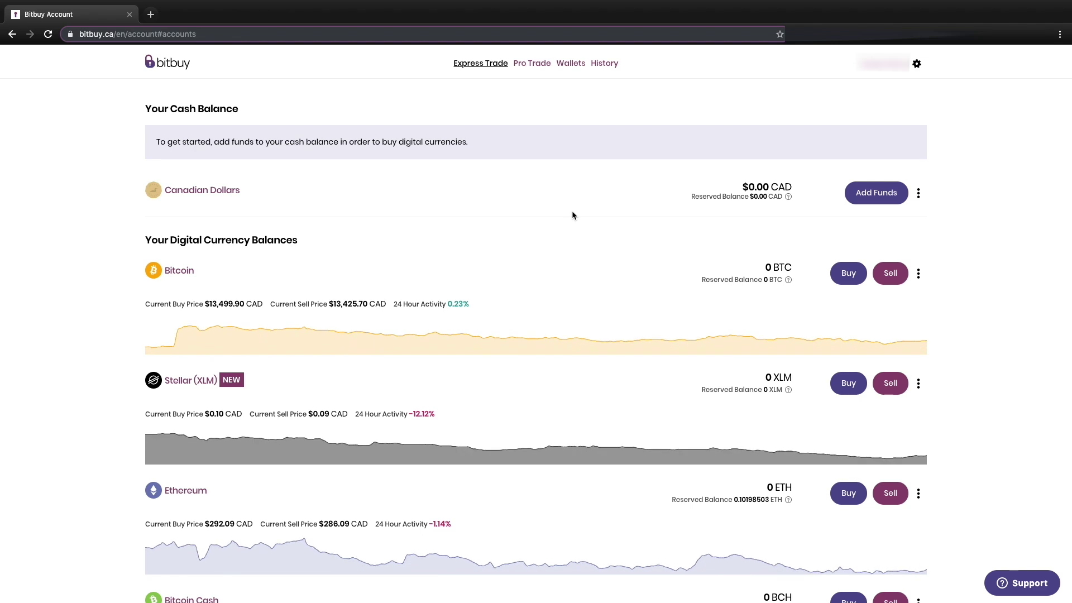